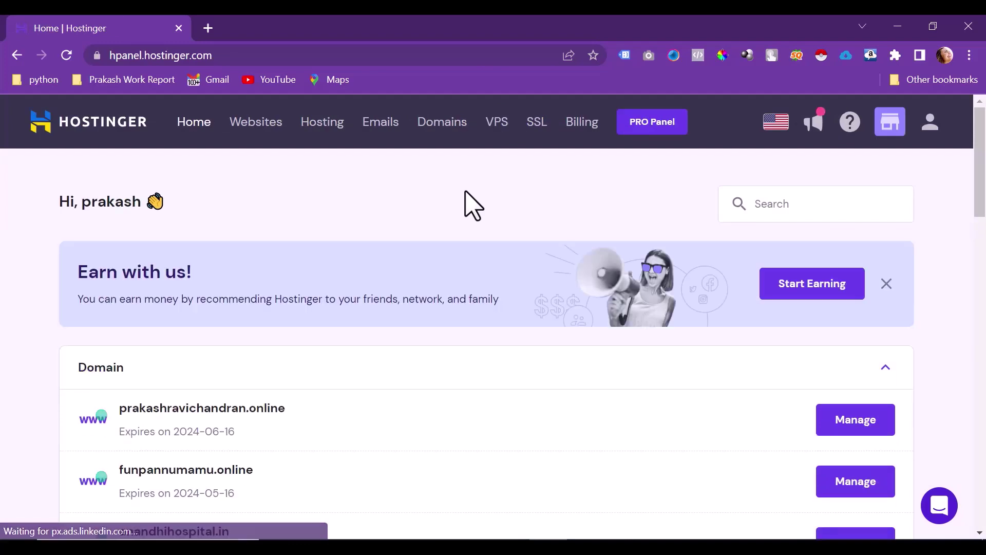
Open the Domains section from the hPanel home dashboard's top navigation
{"action": "left_click", "coordinate": [450, 128]}
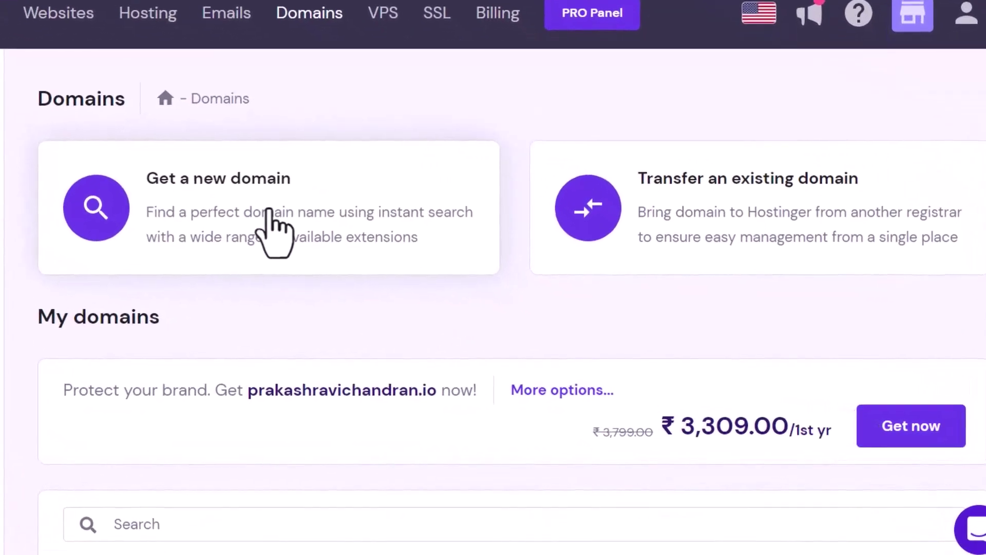
Search for the desired .in domain and confirm it's available at ₹499.00/yr
{"action": "left_click", "coordinate": [270, 212]}
{"action": "scroll", "coordinate": [346, 226], "scroll_direction": "down", "scroll_amount": 5}
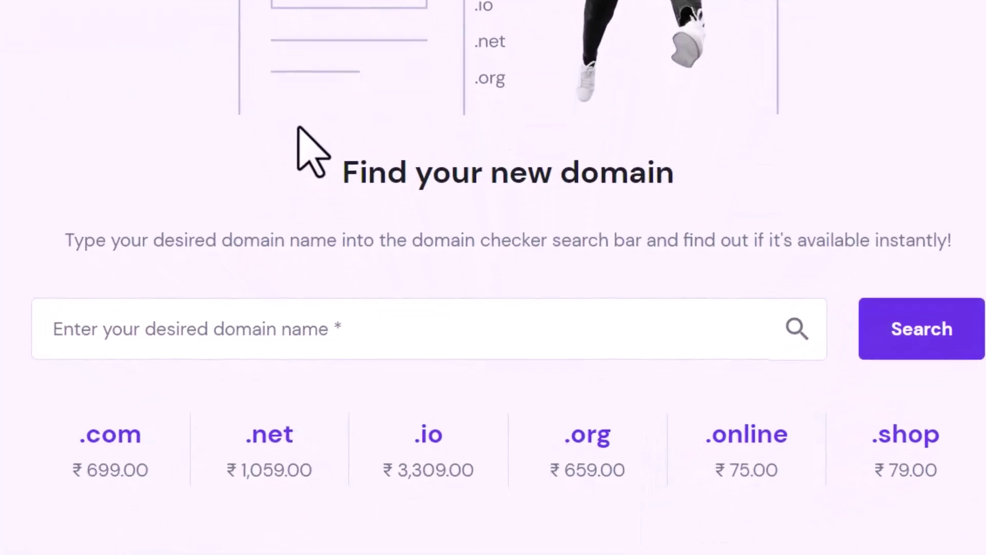
{"action": "left_click", "coordinate": [375, 339]}
{"action": "type", "text": "pra"}
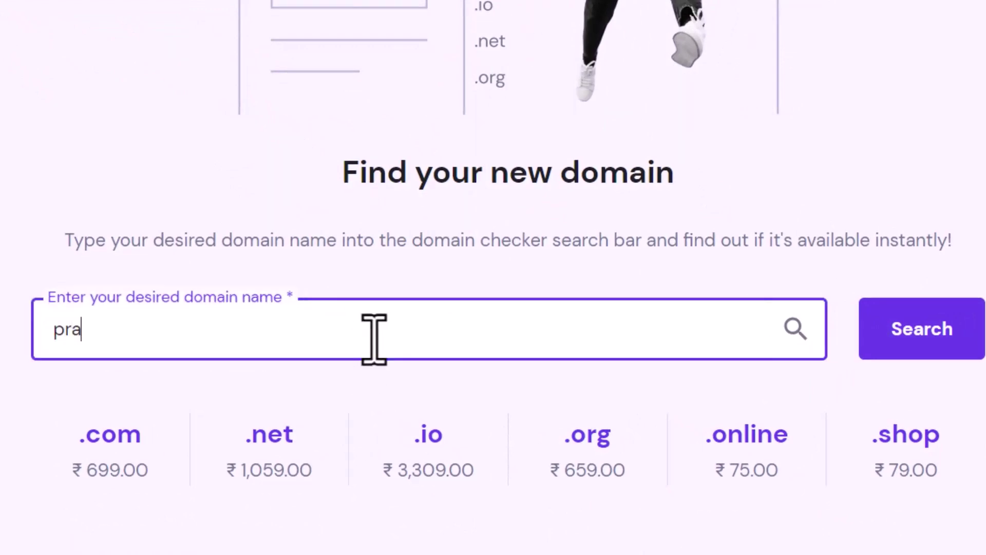
{"action": "type", "text": "kashravicha"}
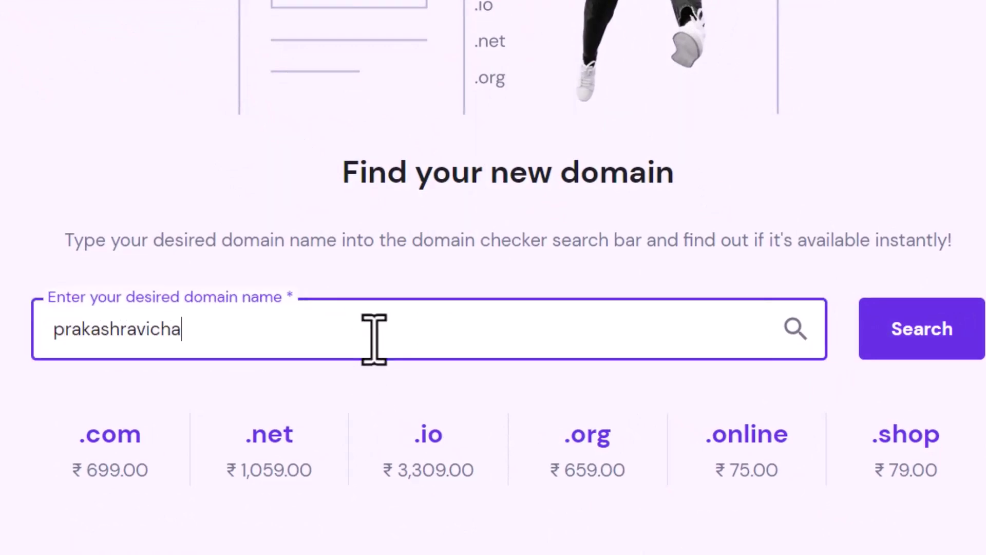
{"action": "type", "text": "ndran.in"}
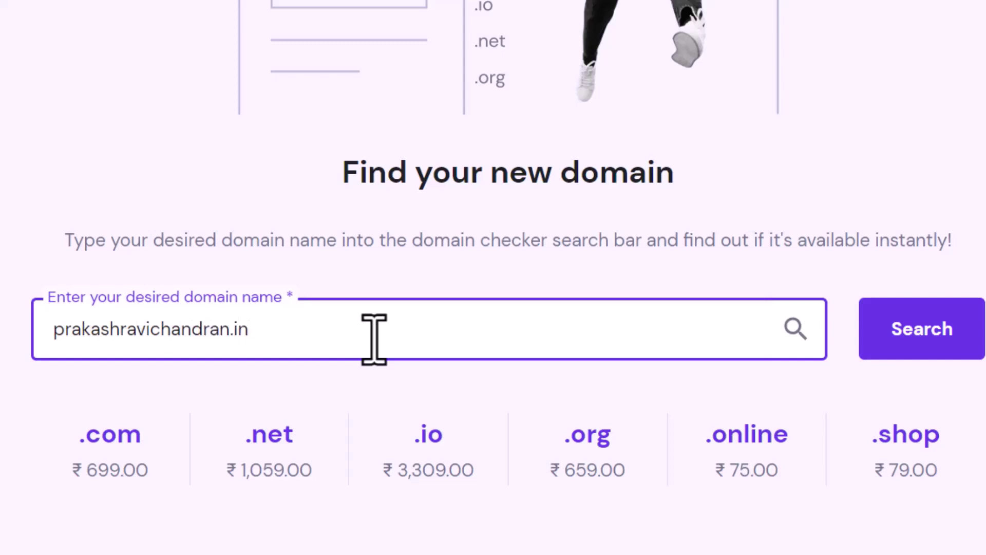
{"action": "left_click", "coordinate": [897, 336]}
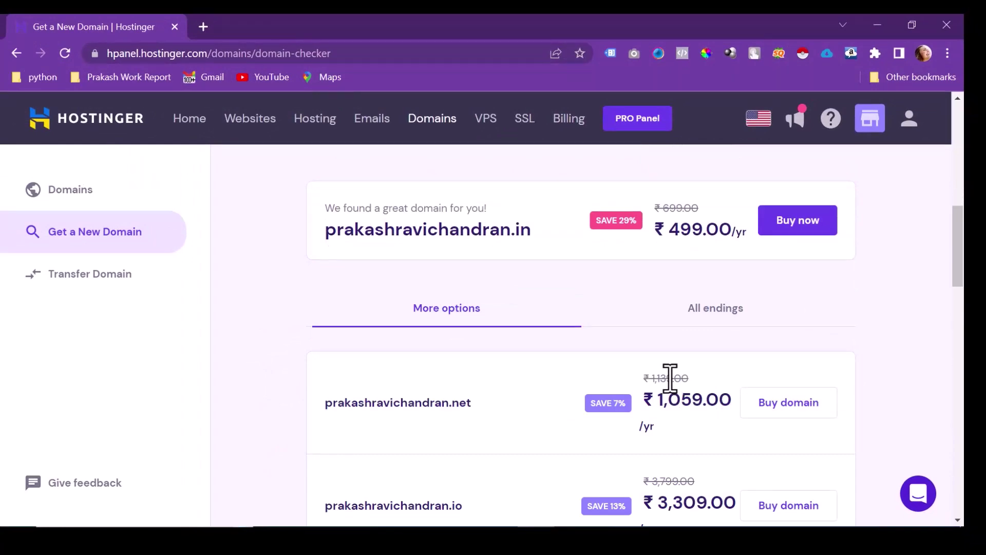
Buy the .in domain with 1-year billing (₹588.82 total) and choose UPI payment
{"action": "scroll", "coordinate": [623, 326], "scroll_direction": "up", "scroll_amount": 2}
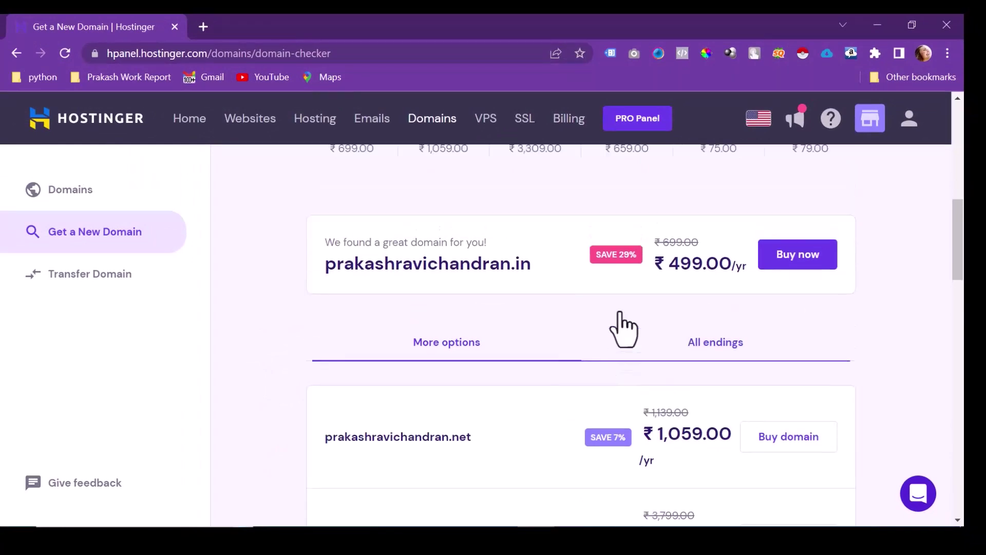
{"action": "left_click", "coordinate": [807, 305]}
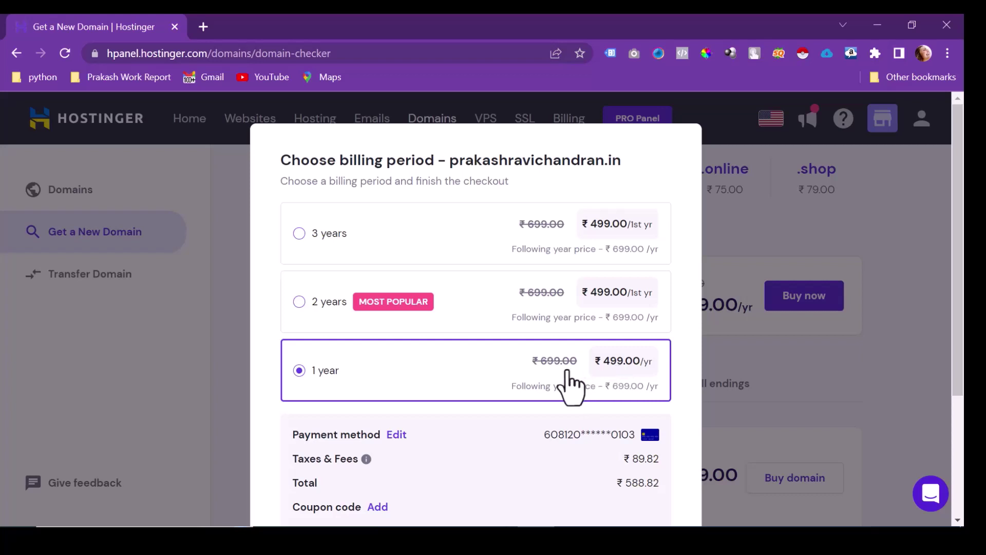
{"action": "scroll", "coordinate": [565, 381], "scroll_direction": "down", "scroll_amount": 3}
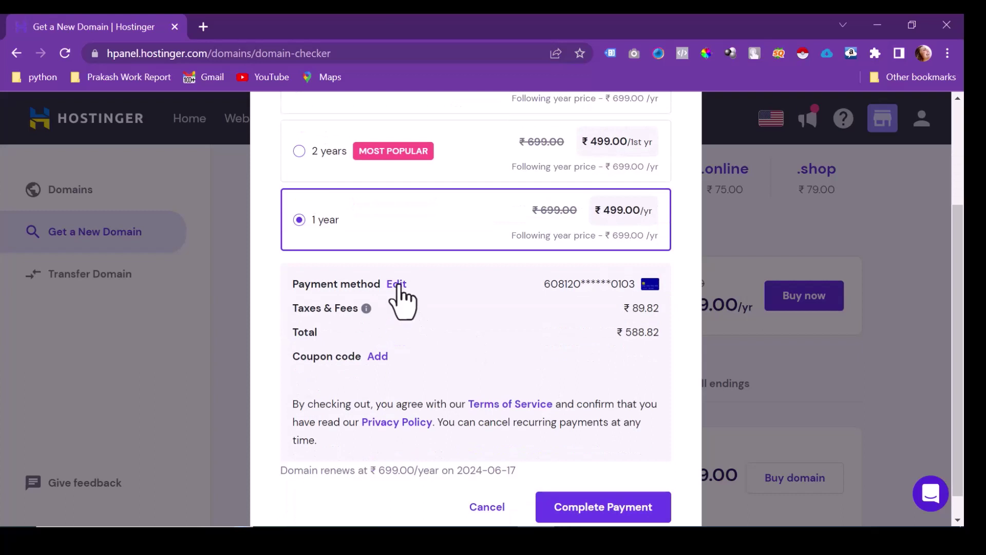
{"action": "left_click", "coordinate": [397, 286]}
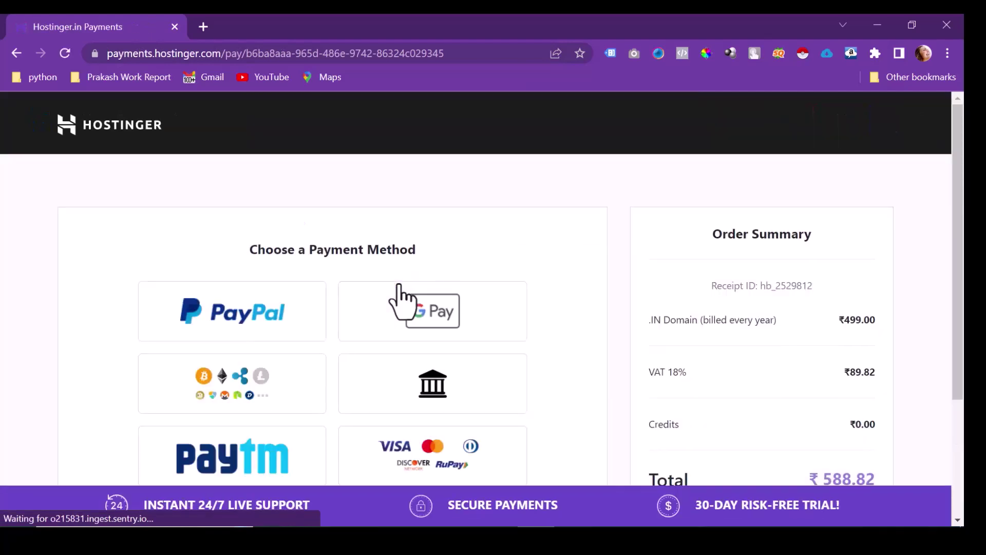
{"action": "scroll", "coordinate": [378, 383], "scroll_direction": "down", "scroll_amount": 3}
{"action": "left_click", "coordinate": [370, 402]}
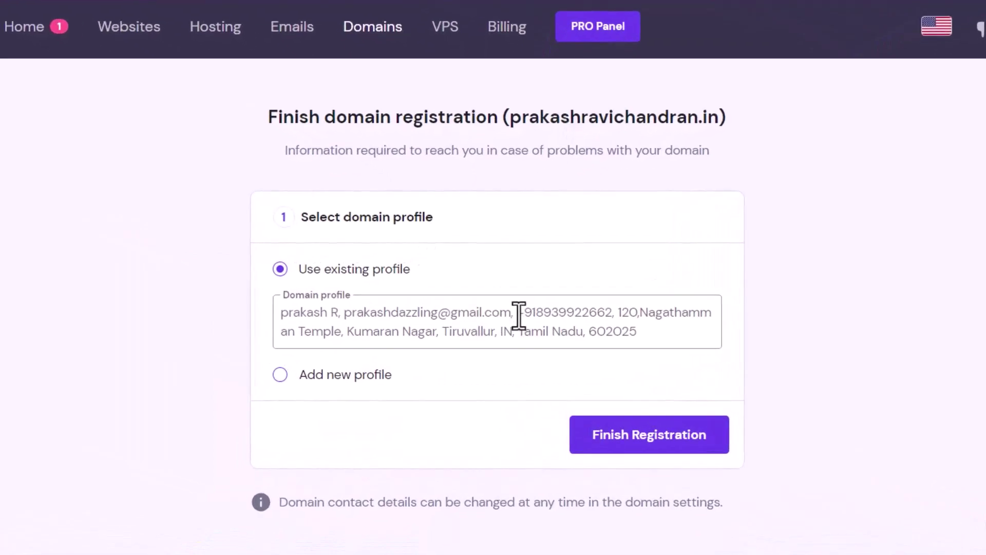
Finish the domain registration with the existing contact profile, then go to the Hosting page
{"action": "left_click", "coordinate": [673, 459]}
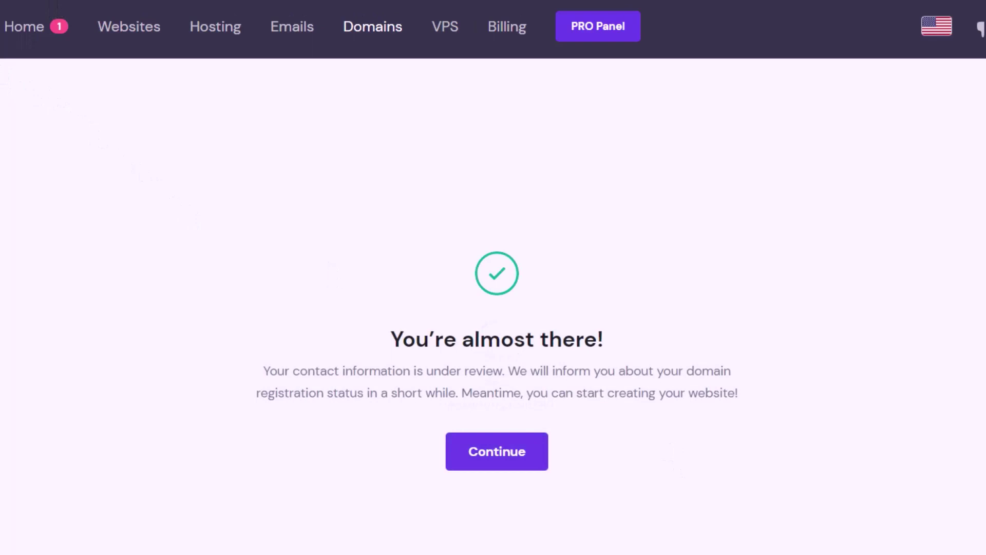
{"action": "left_click", "coordinate": [501, 459]}
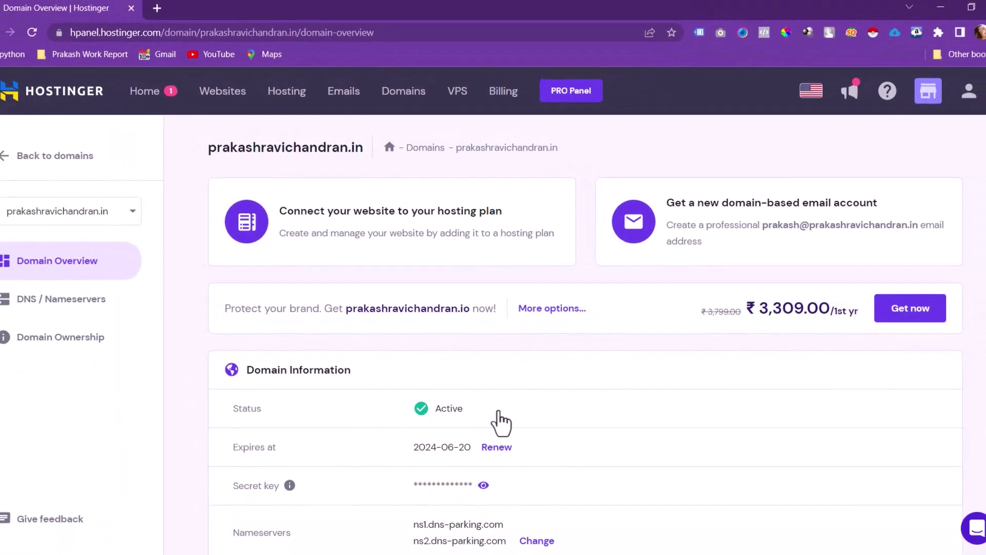
{"action": "scroll", "coordinate": [499, 421], "scroll_direction": "down", "scroll_amount": 5}
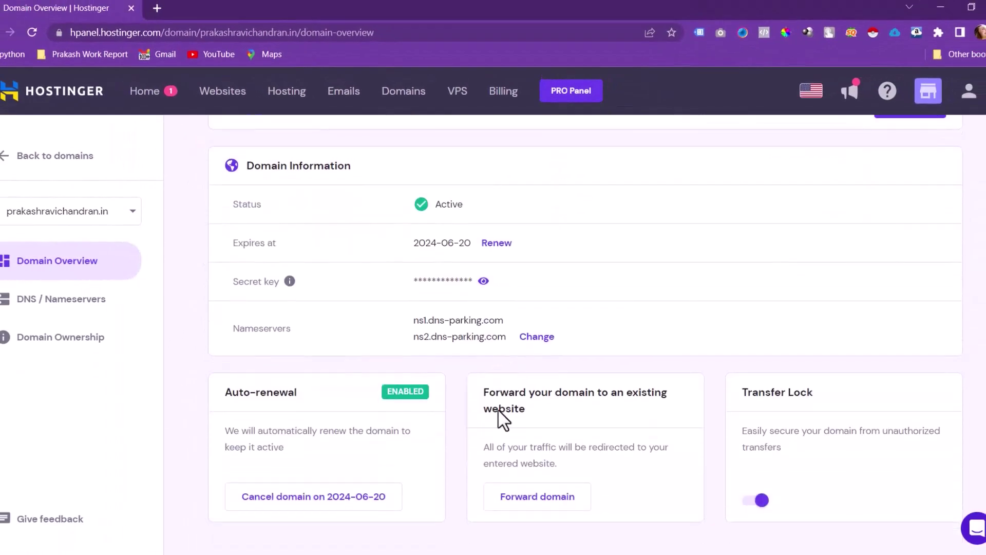
{"action": "scroll", "coordinate": [500, 411], "scroll_direction": "up", "scroll_amount": 5}
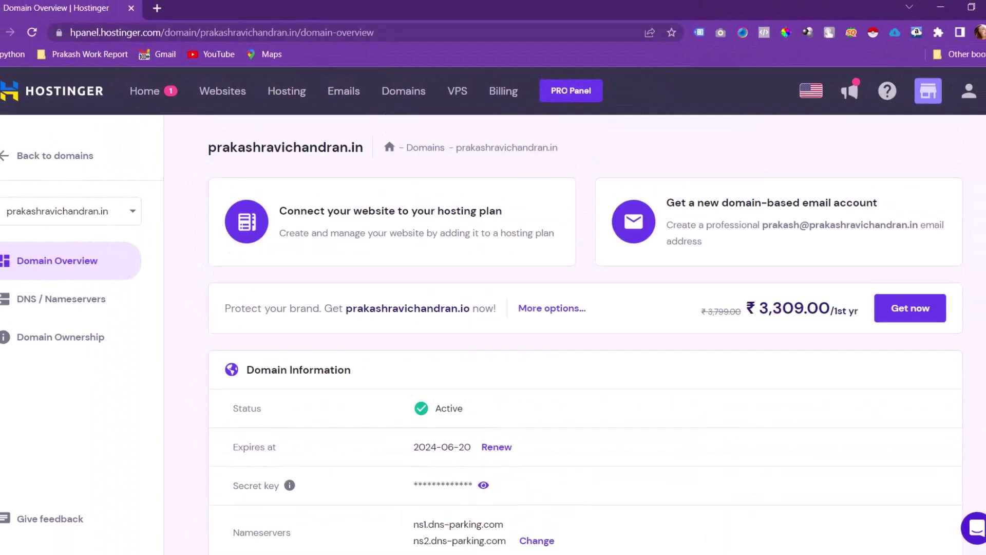
{"action": "left_click", "coordinate": [288, 92]}
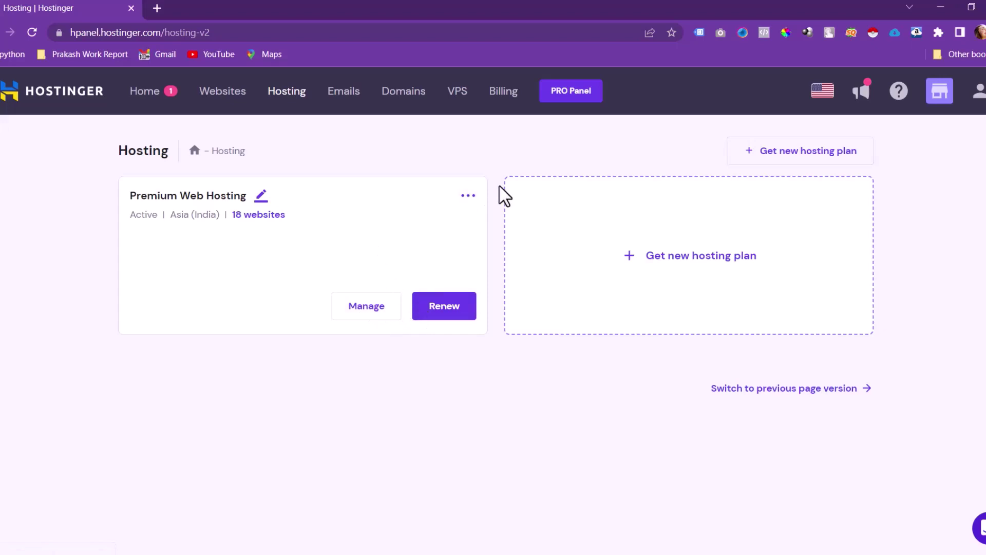
Create a new Business website on Premium Web Hosting using the new .in domain, then manage it
{"action": "left_click", "coordinate": [468, 197]}
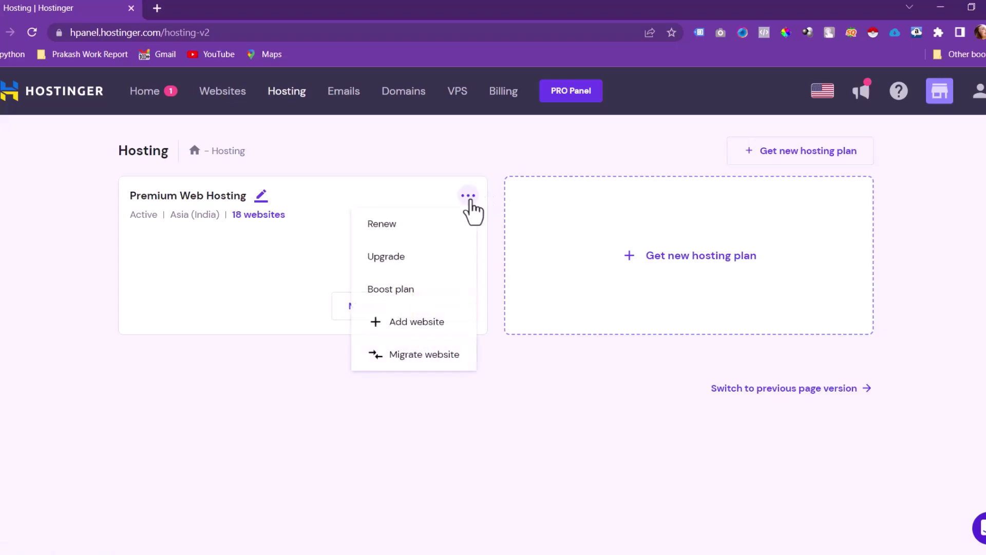
{"action": "left_click", "coordinate": [444, 322]}
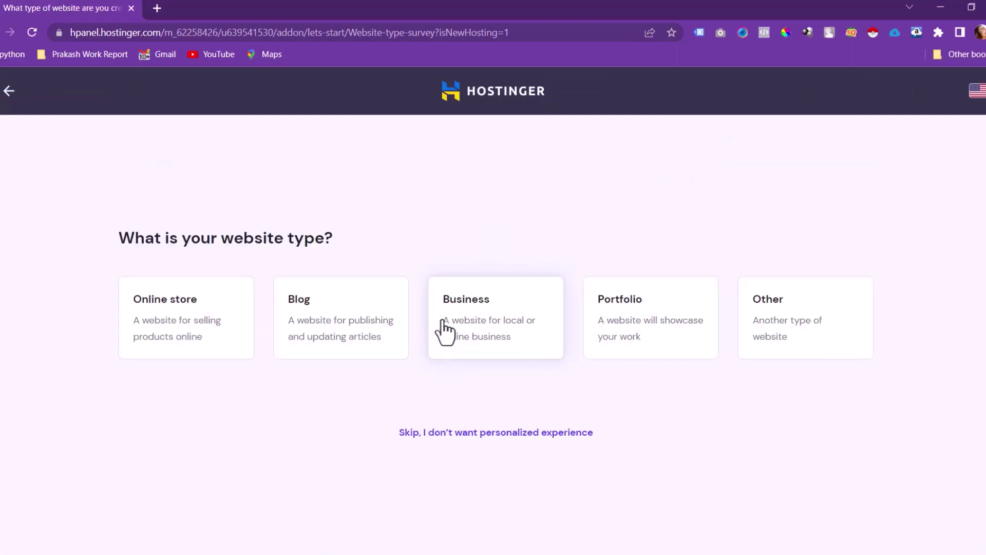
{"action": "left_click", "coordinate": [445, 328]}
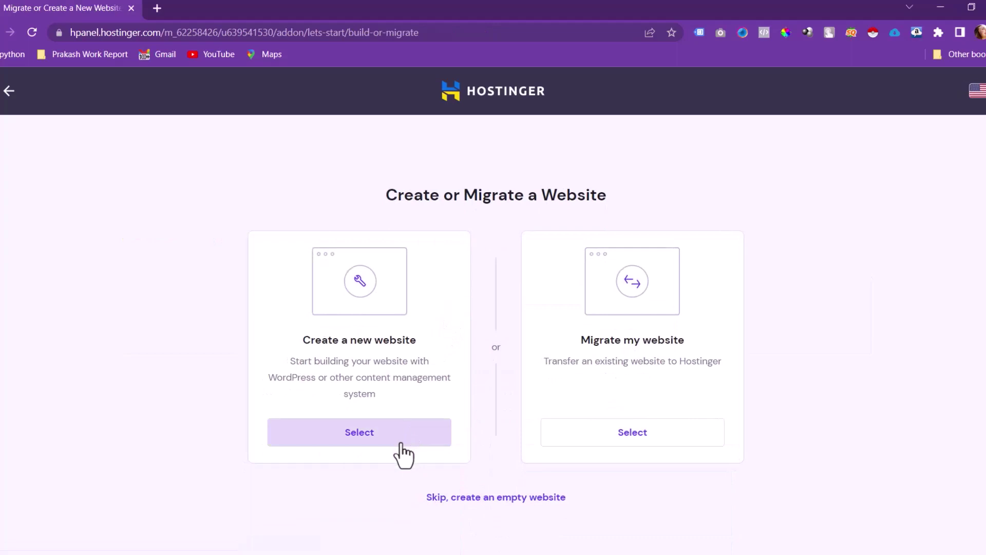
{"action": "left_click", "coordinate": [462, 501]}
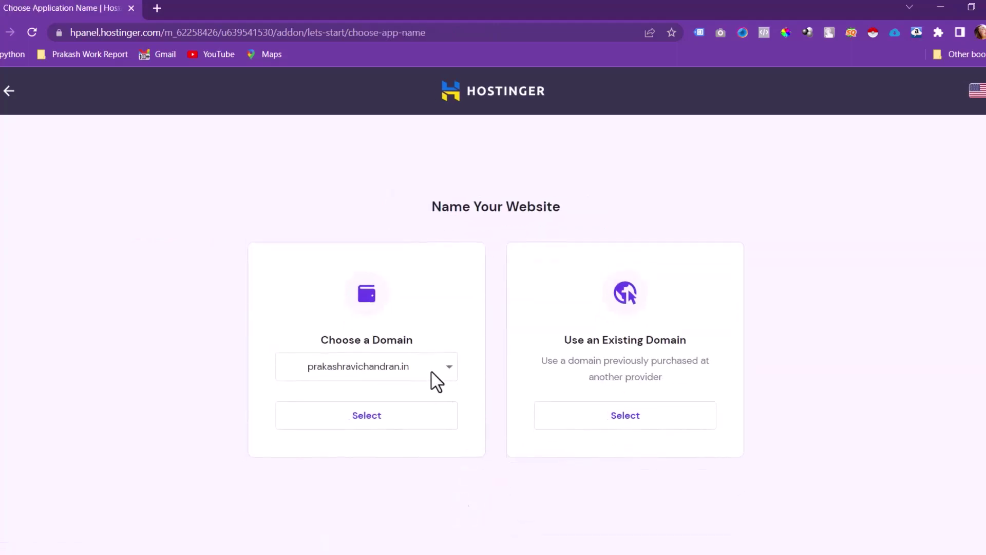
{"action": "left_click", "coordinate": [404, 428]}
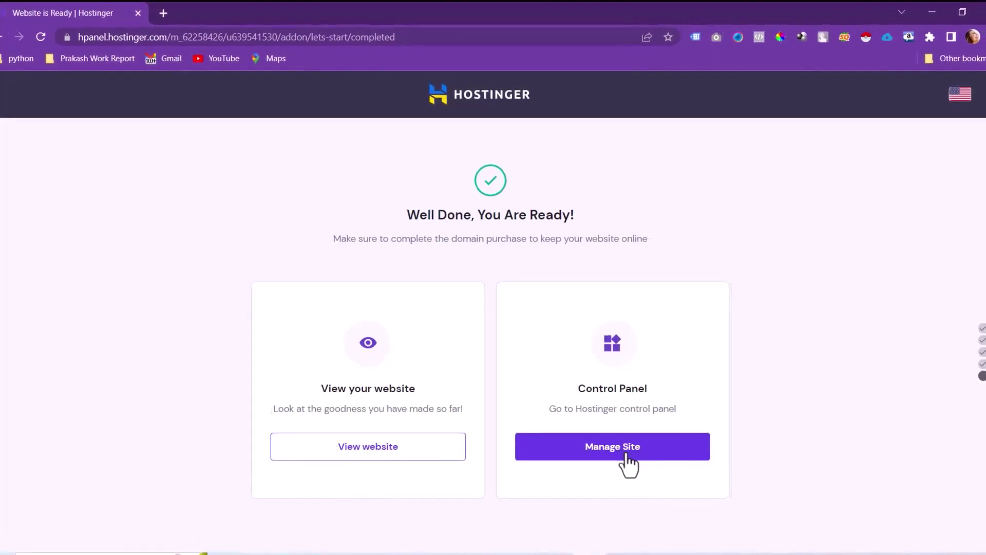
{"action": "left_click", "coordinate": [627, 455]}
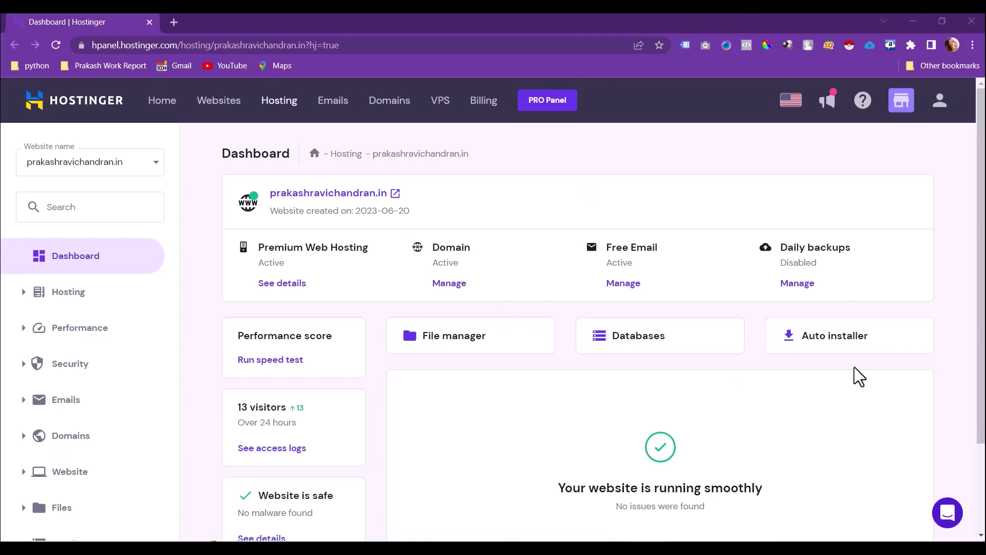
Install WordPress 6.2.2 in English with a website title and administrator password
{"action": "left_click", "coordinate": [841, 354]}
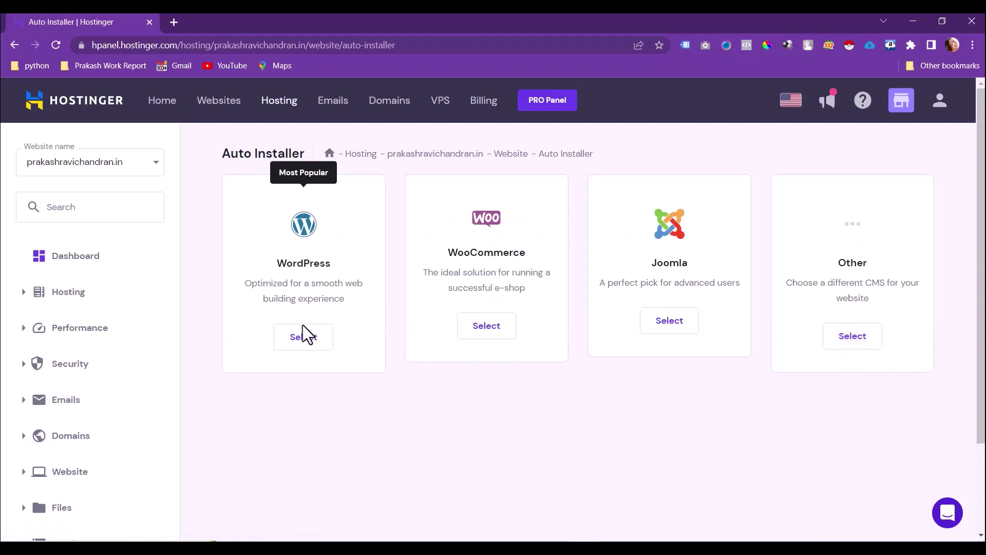
{"action": "left_click", "coordinate": [303, 346]}
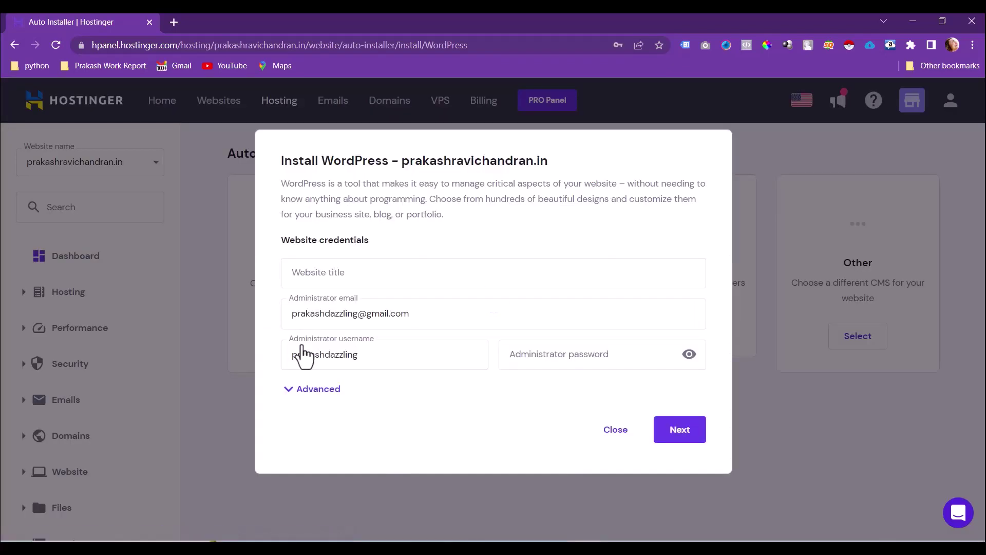
{"action": "left_click", "coordinate": [365, 272]}
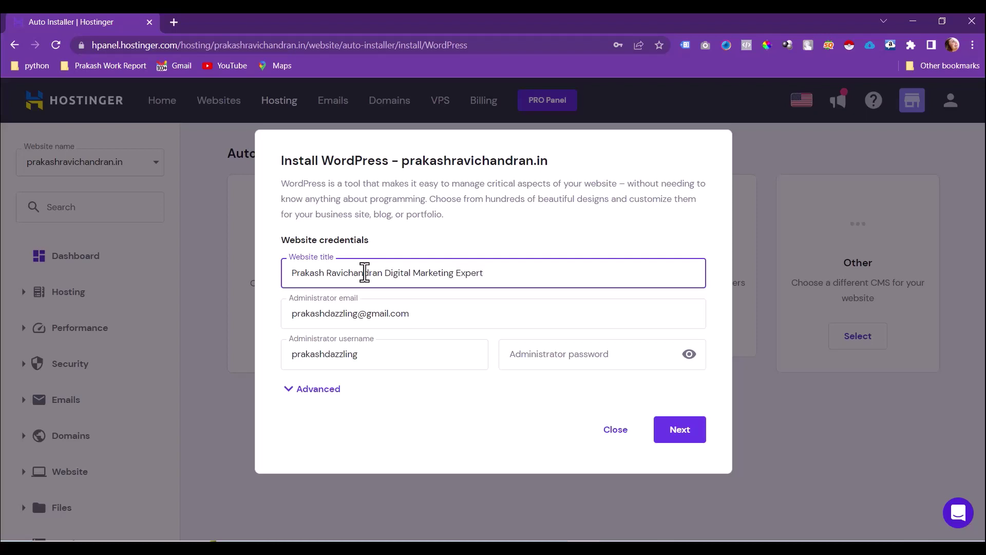
{"action": "left_click", "coordinate": [593, 365]}
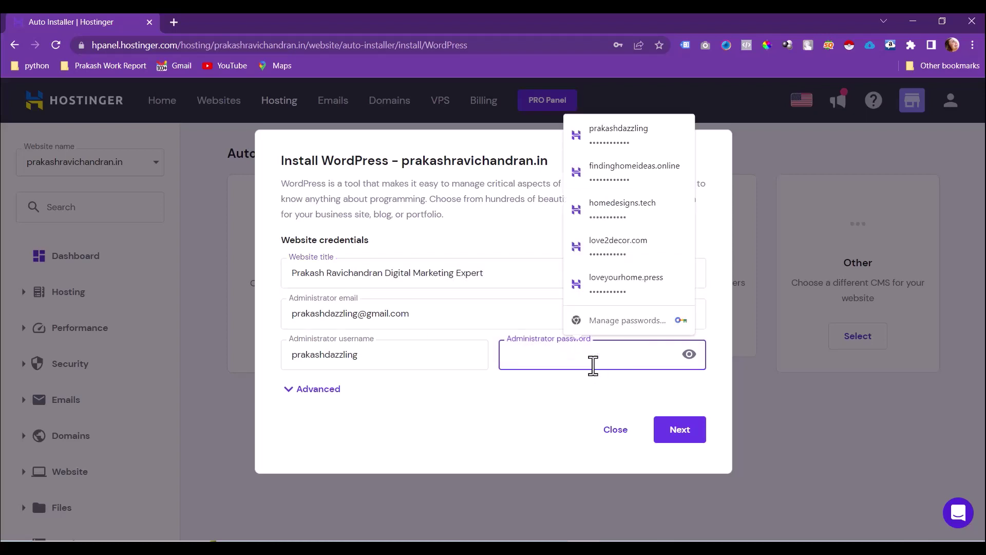
{"action": "type", "text": "••"}
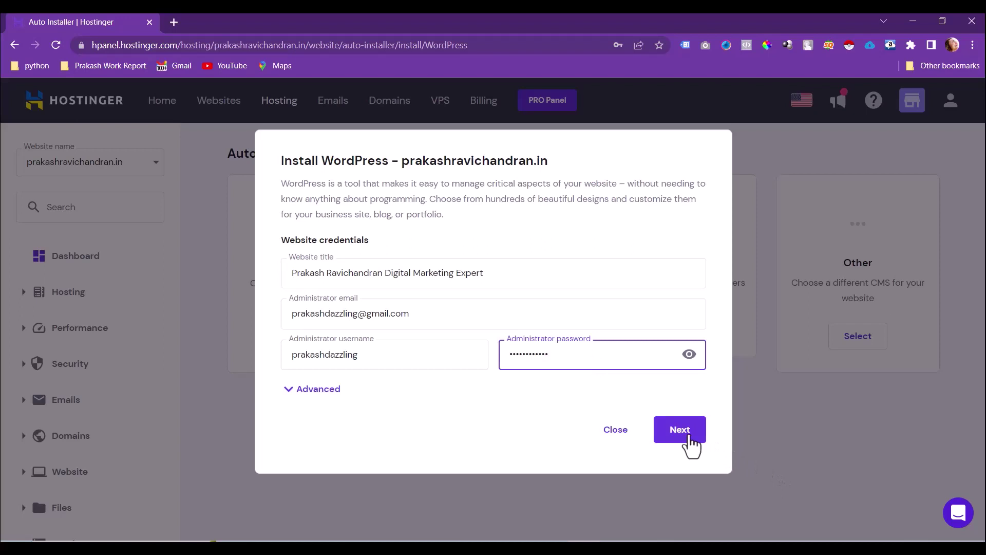
{"action": "left_click", "coordinate": [689, 445]}
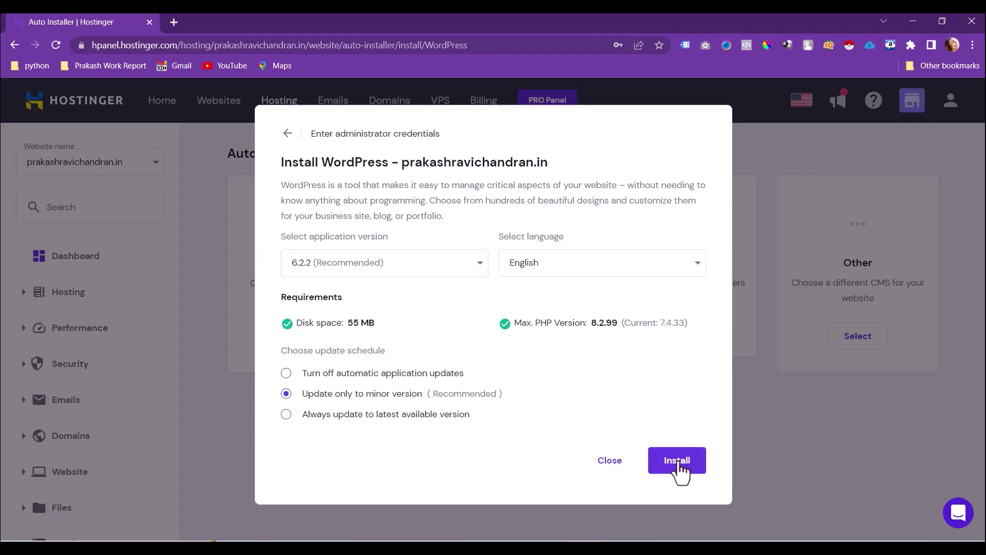
{"action": "left_click", "coordinate": [678, 463]}
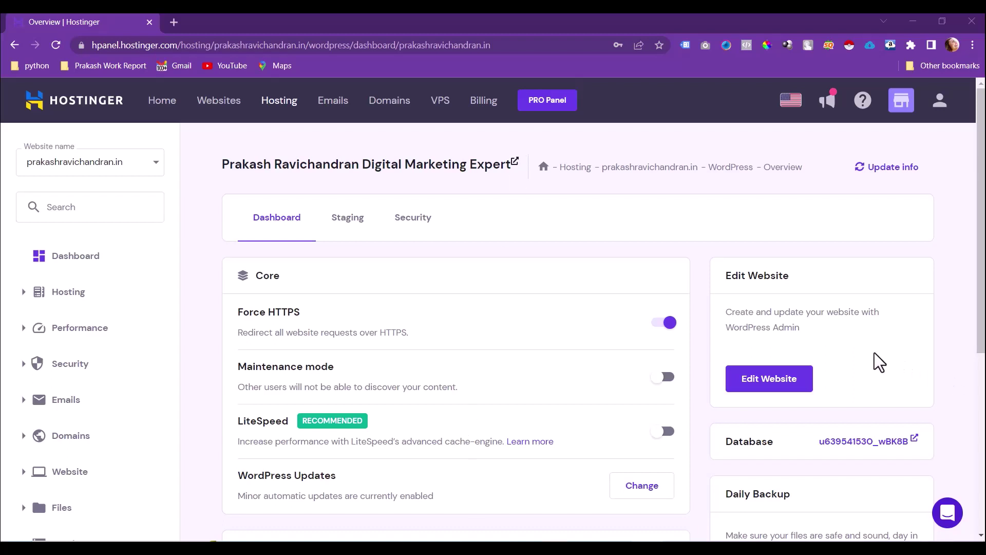
Open the WordPress admin, view the live Hello world! front page in a new tab, and return
{"action": "left_click", "coordinate": [770, 381]}
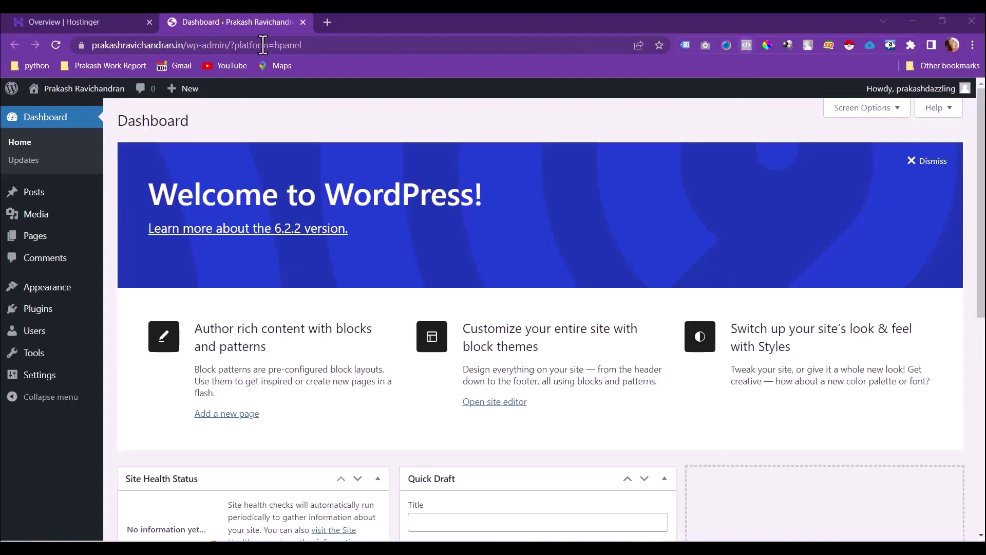
{"action": "mouse_move", "coordinate": [84, 89]}
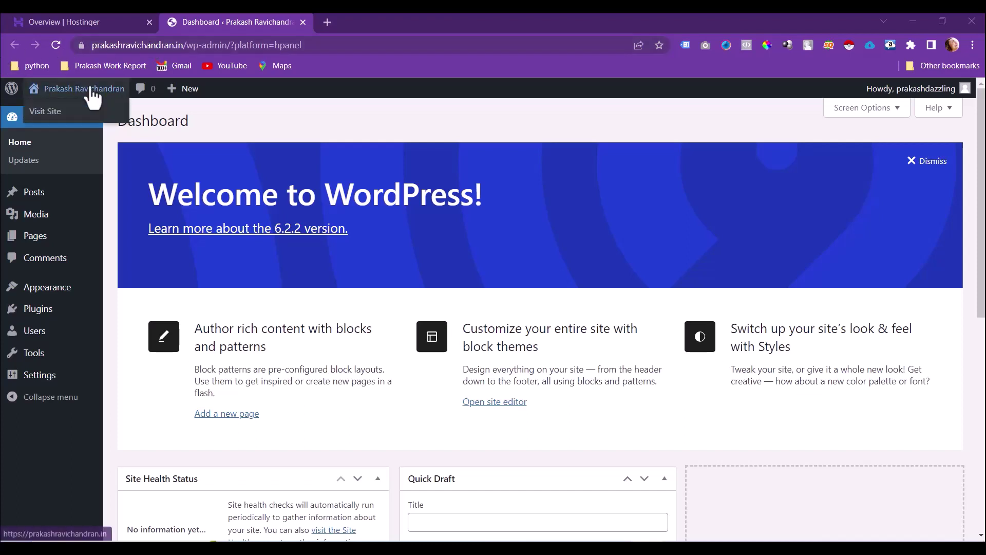
{"action": "middle_click", "coordinate": [67, 114]}
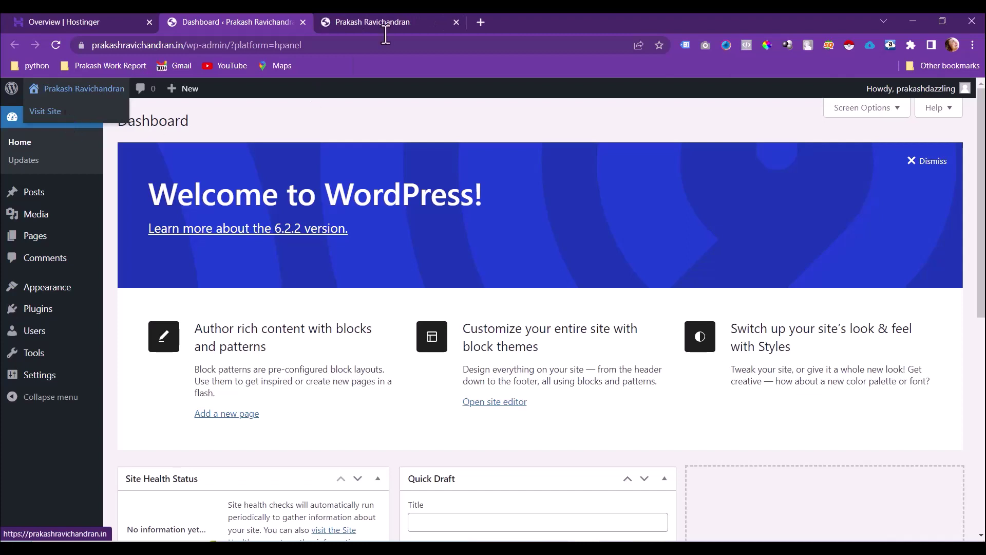
{"action": "left_click", "coordinate": [411, 23]}
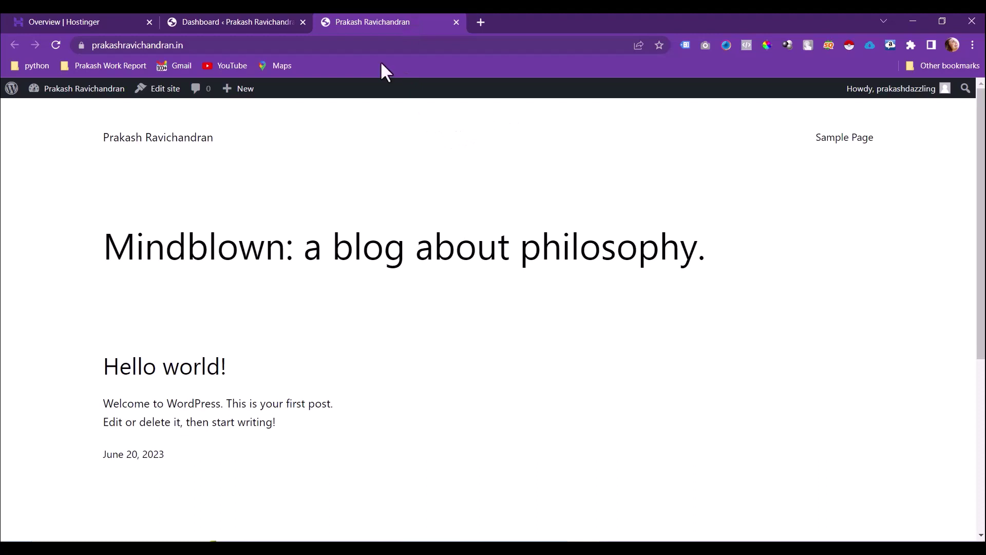
{"action": "left_click", "coordinate": [245, 17]}
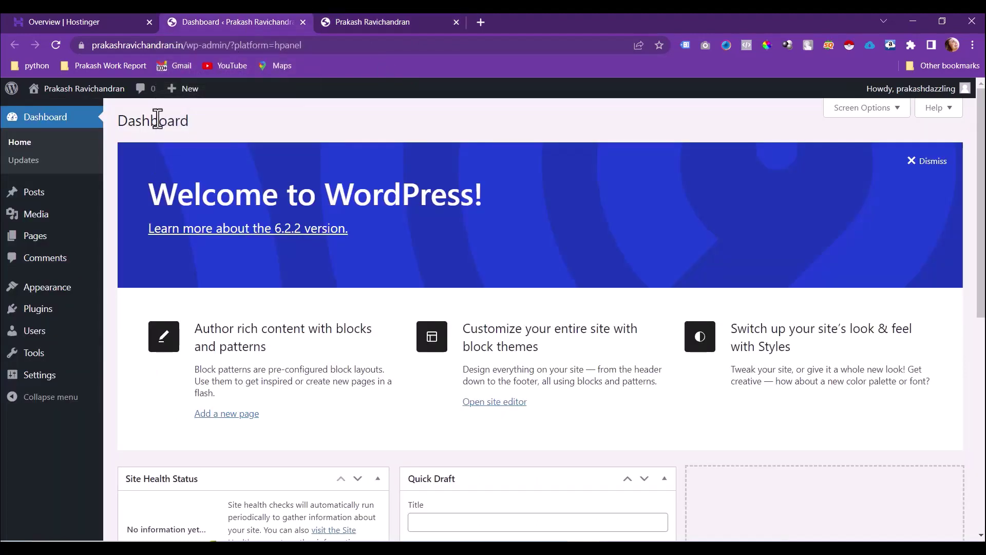
{"action": "mouse_move", "coordinate": [39, 377]}
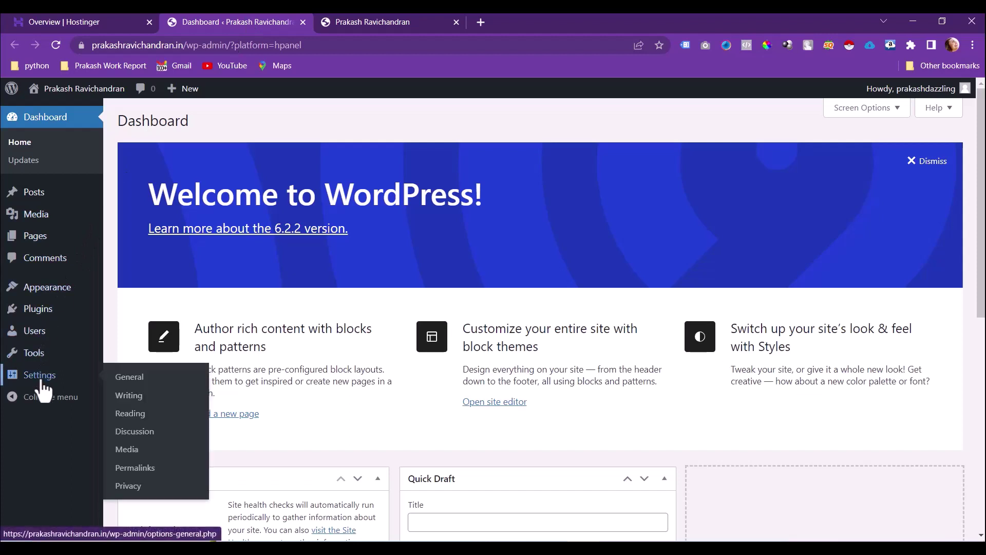
Discourage search engines from indexing the site in Reading settings and save
{"action": "left_click", "coordinate": [145, 413]}
{"action": "scroll", "coordinate": [144, 410], "scroll_direction": "down", "scroll_amount": 1}
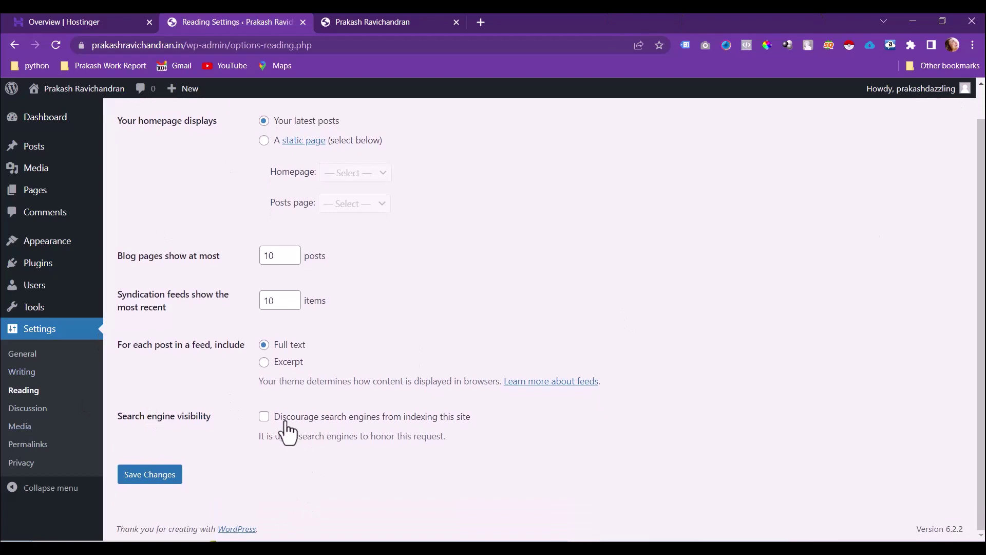
{"action": "left_click", "coordinate": [263, 416]}
{"action": "left_click", "coordinate": [149, 475]}
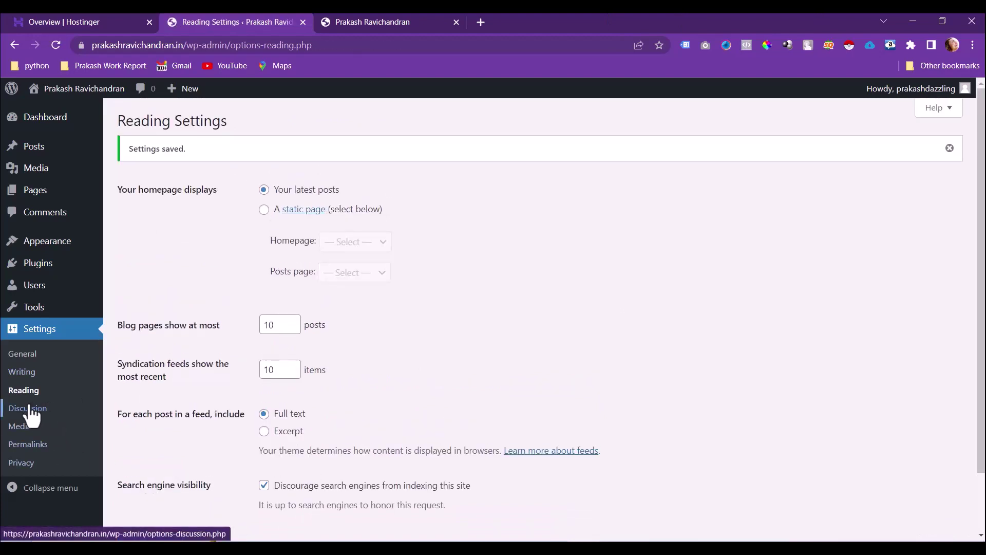
Select the Post name (/%postname%/) permalink structure
{"action": "left_click", "coordinate": [13, 445]}
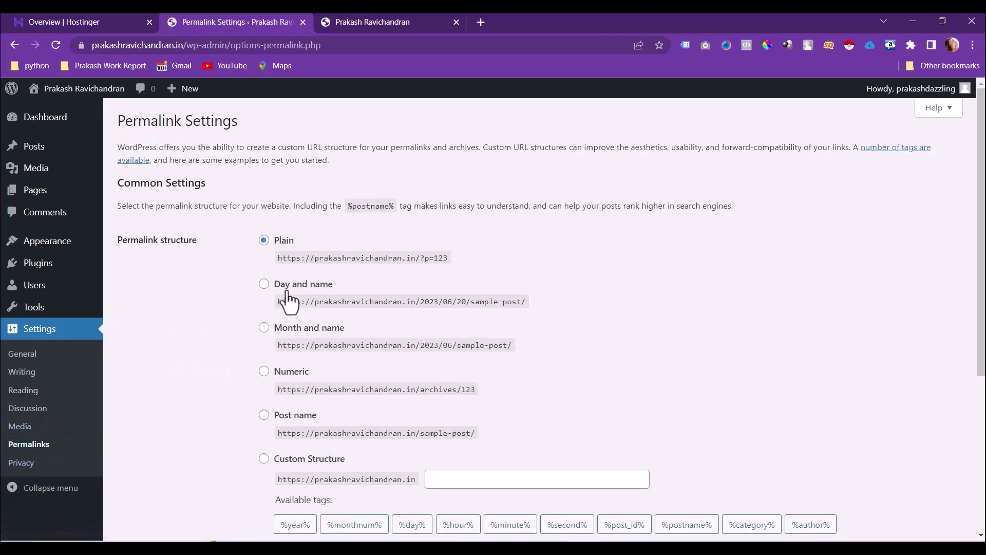
{"action": "left_click", "coordinate": [264, 415]}
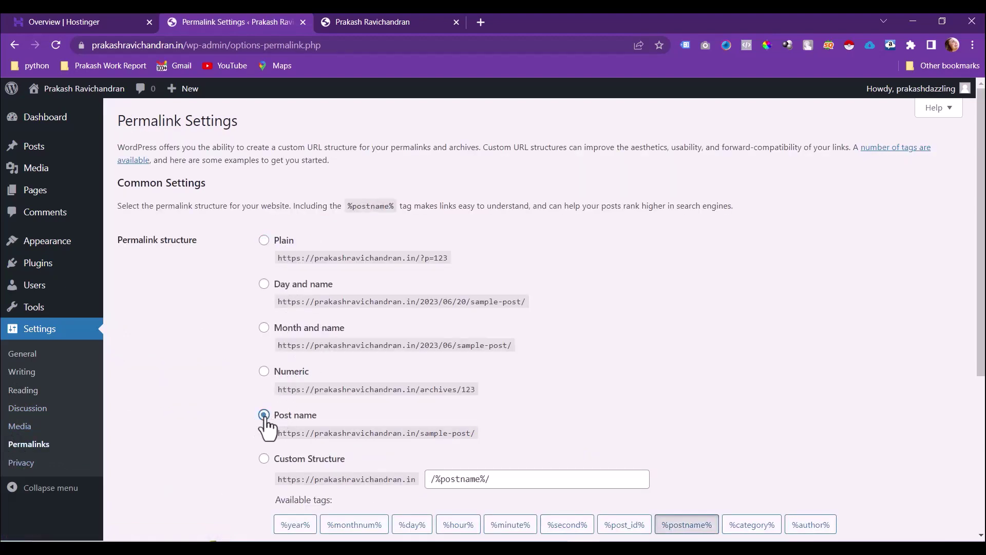
{"action": "scroll", "coordinate": [221, 416], "scroll_direction": "down", "scroll_amount": 5}
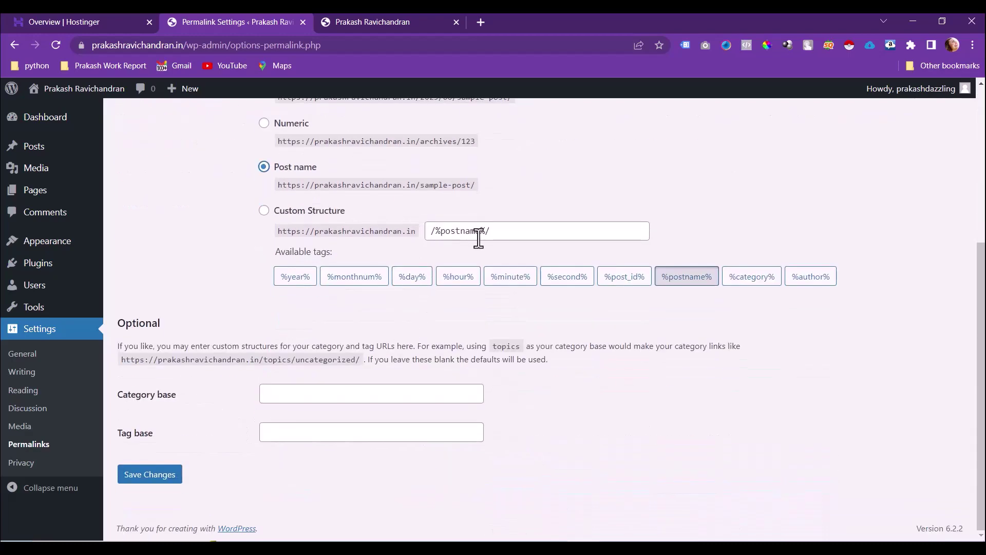
Save the Post name permalinks, close the live-site tab, and open a new browser tab
{"action": "left_click", "coordinate": [149, 475]}
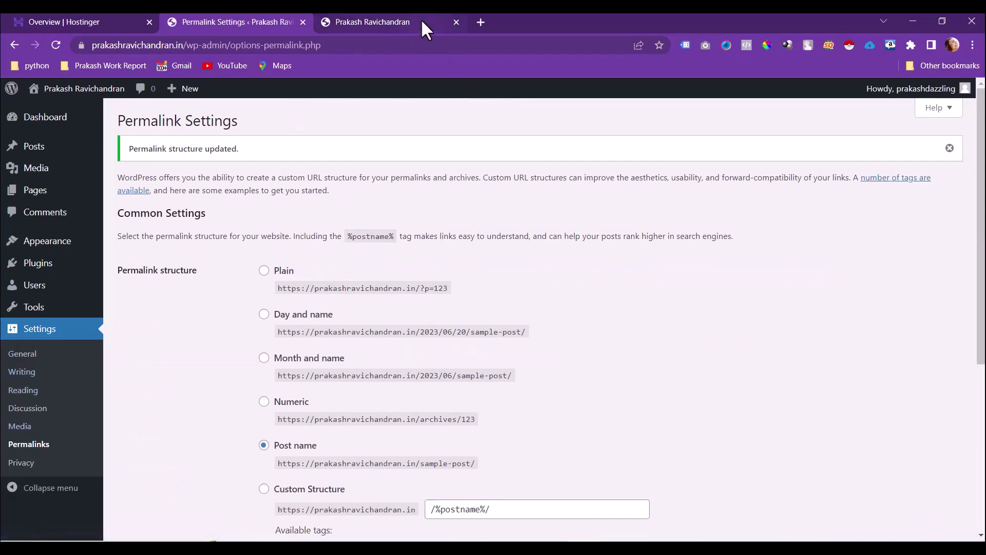
{"action": "left_click", "coordinate": [444, 24]}
{"action": "left_click", "coordinate": [456, 23]}
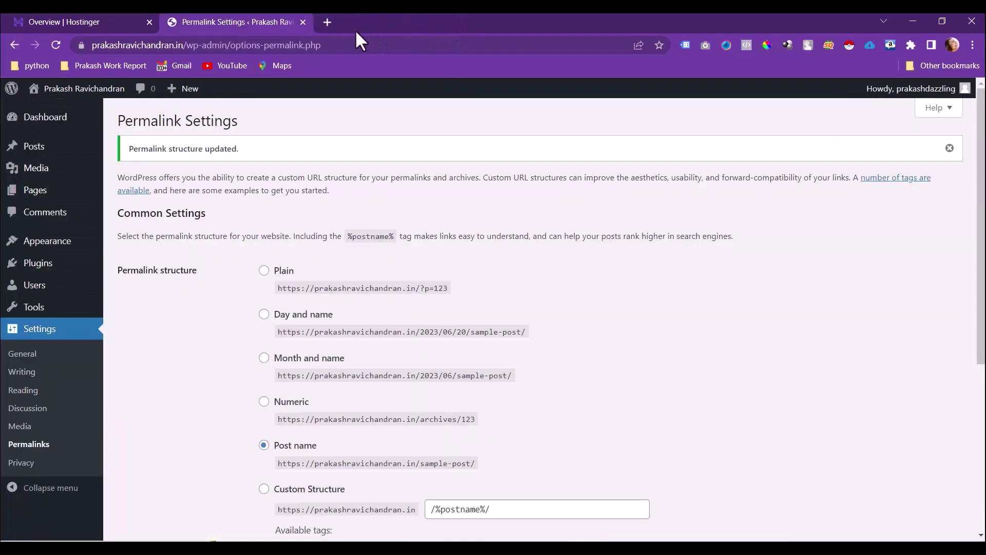
{"action": "left_click", "coordinate": [327, 22]}
Go to athemes.com and open the Sydney theme page
{"action": "type", "text": "athe"}
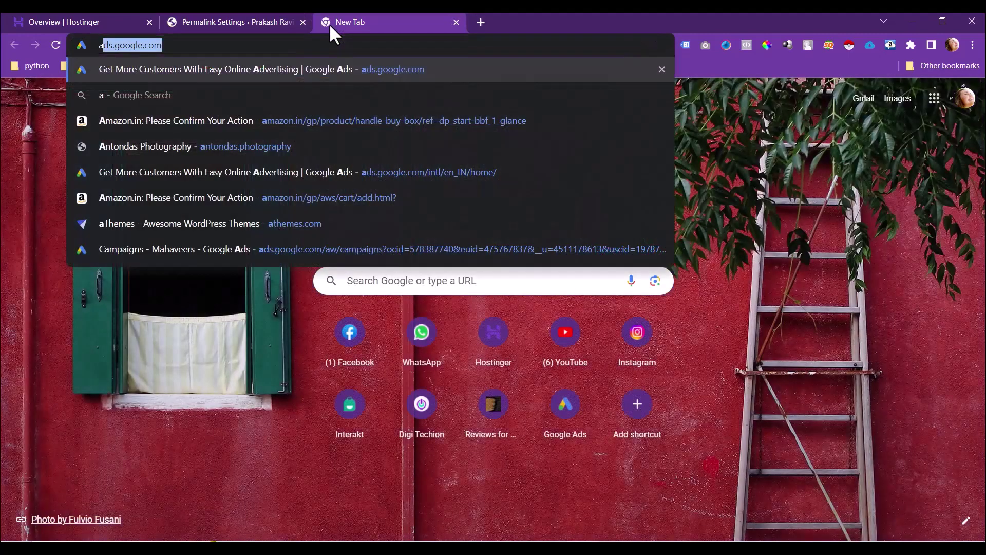
{"action": "key", "text": "Return"}
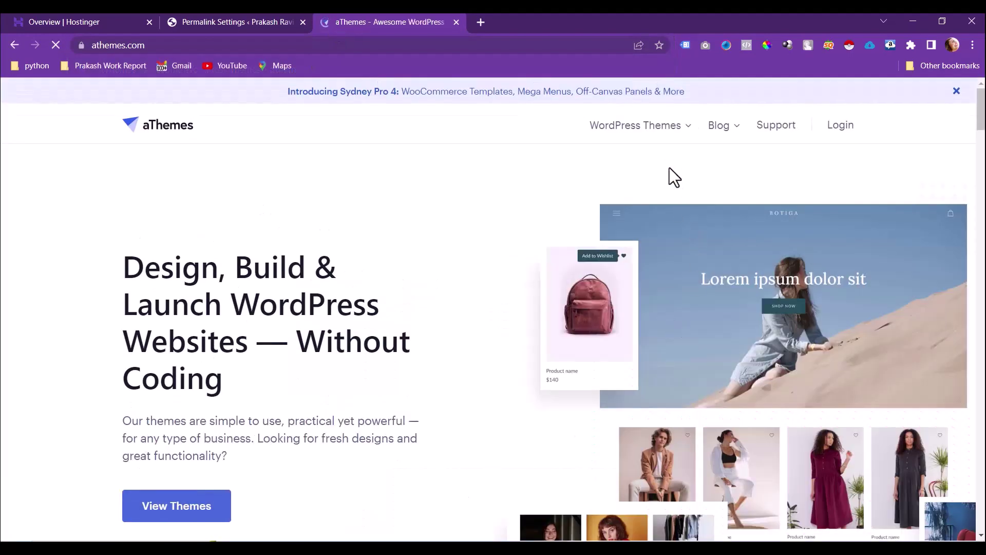
{"action": "mouse_move", "coordinate": [665, 131]}
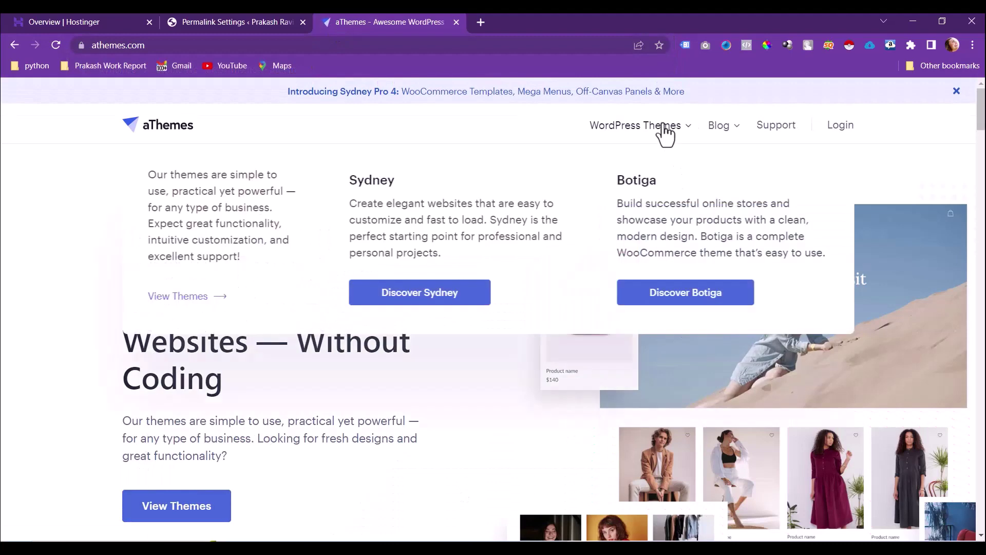
{"action": "left_click", "coordinate": [417, 295]}
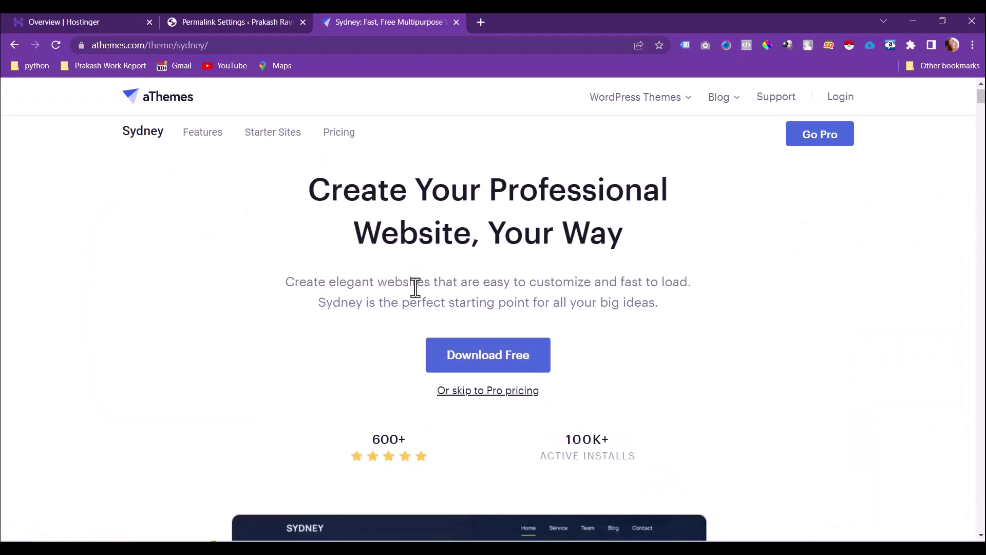
{"action": "scroll", "coordinate": [415, 287], "scroll_direction": "down", "scroll_amount": 10}
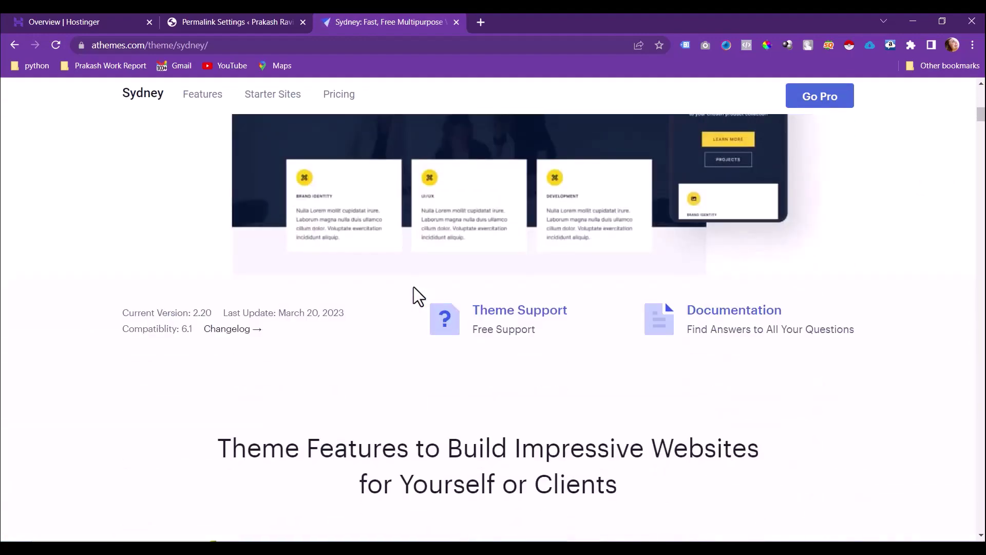
{"action": "scroll", "coordinate": [414, 288], "scroll_direction": "down", "scroll_amount": 12}
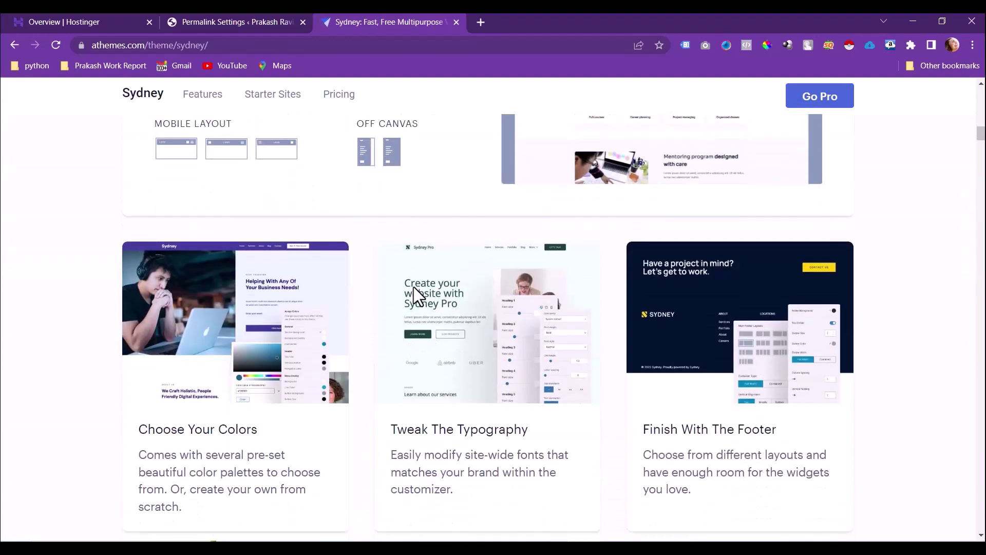
{"action": "scroll", "coordinate": [414, 286], "scroll_direction": "down", "scroll_amount": 8}
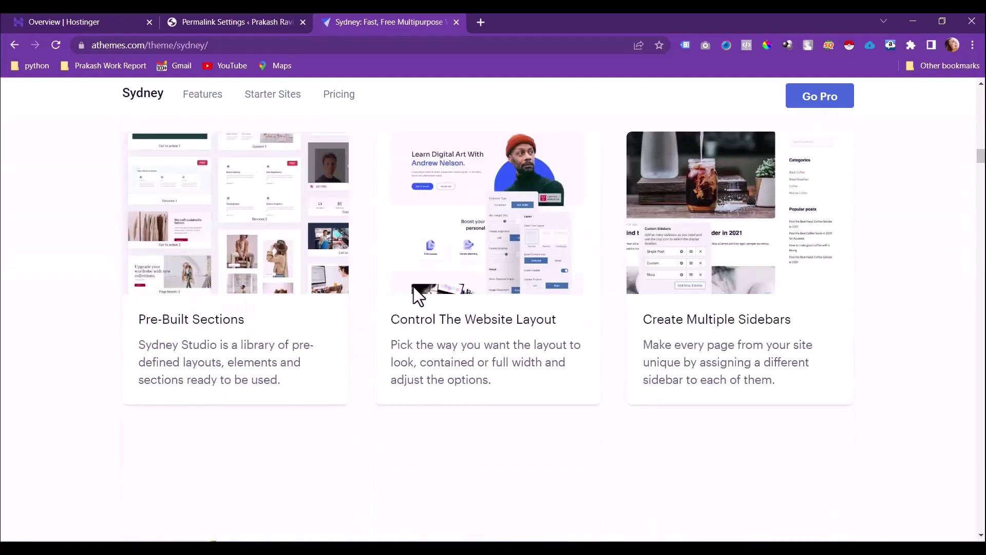
{"action": "scroll", "coordinate": [414, 287], "scroll_direction": "up", "scroll_amount": 12}
{"action": "scroll", "coordinate": [414, 287], "scroll_direction": "up", "scroll_amount": 10}
{"action": "scroll", "coordinate": [415, 288], "scroll_direction": "up", "scroll_amount": 3}
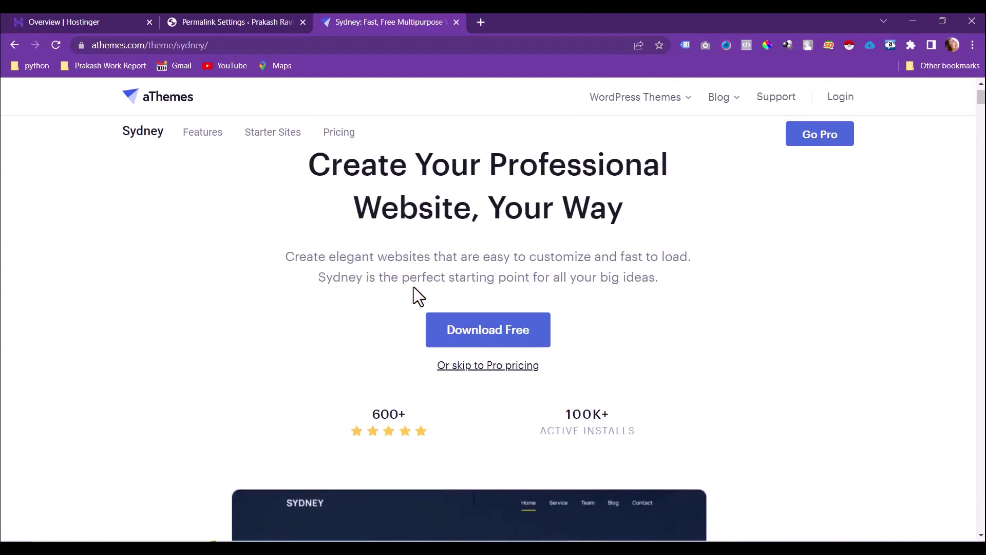
Download the free Sydney theme as sydney.2.23.zip and return to the WordPress admin tab
{"action": "left_click", "coordinate": [468, 330]}
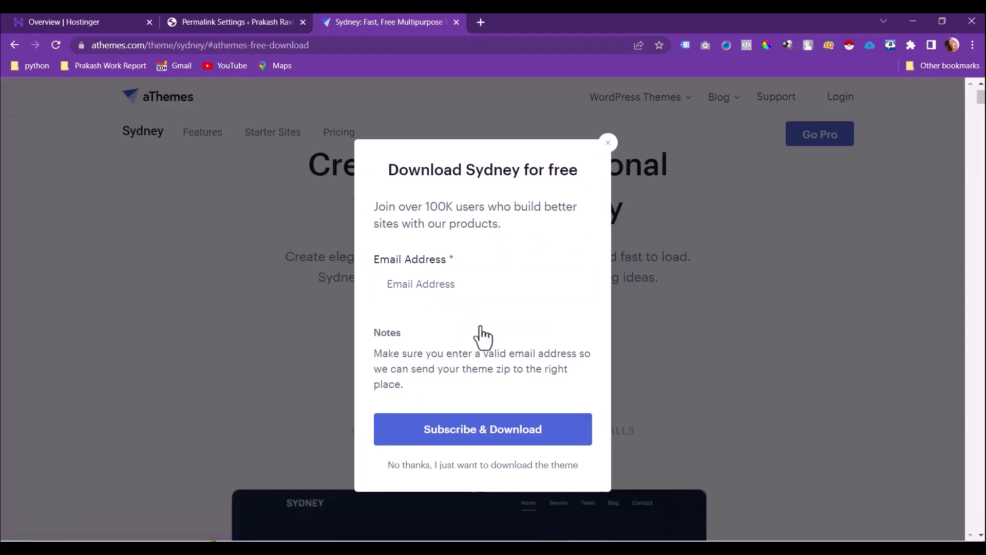
{"action": "left_click", "coordinate": [485, 465]}
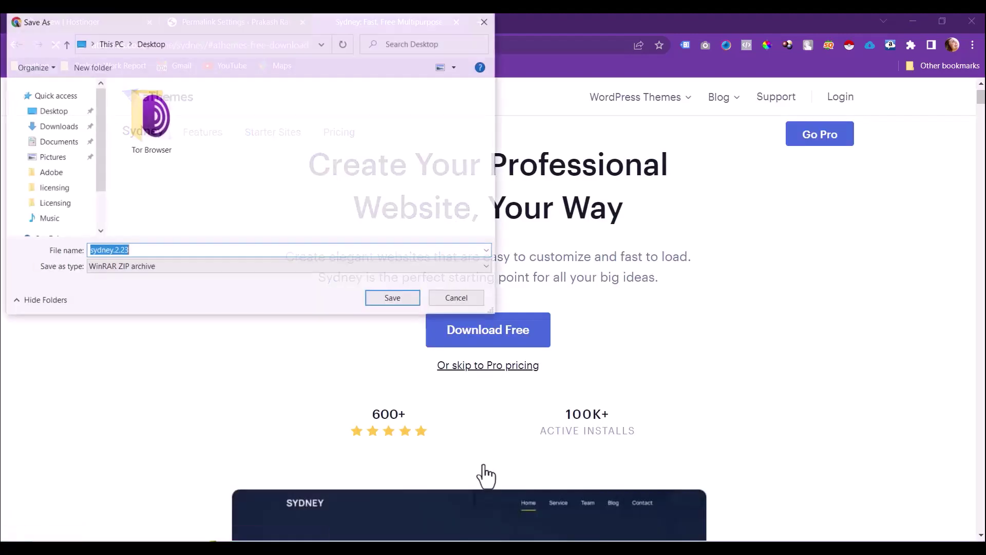
{"action": "left_click", "coordinate": [402, 297]}
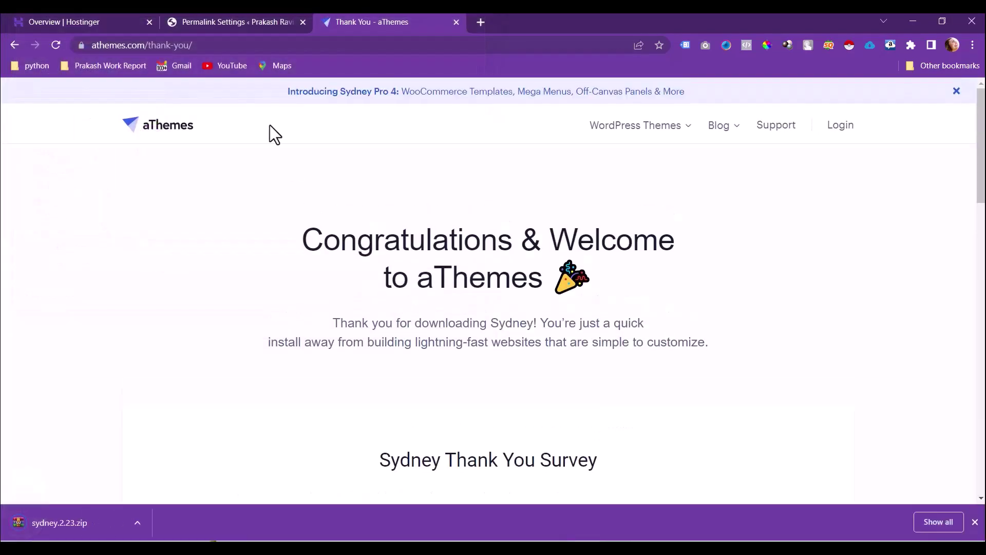
{"action": "left_click", "coordinate": [228, 26]}
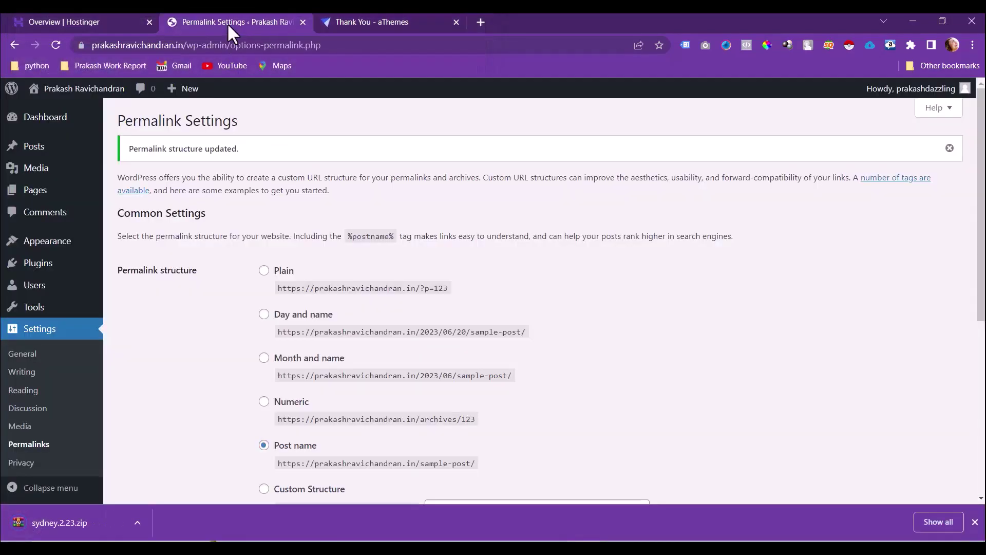
Upload sydney.2.23.zip as a new theme, install it, and activate Sydney
{"action": "mouse_move", "coordinate": [54, 249]}
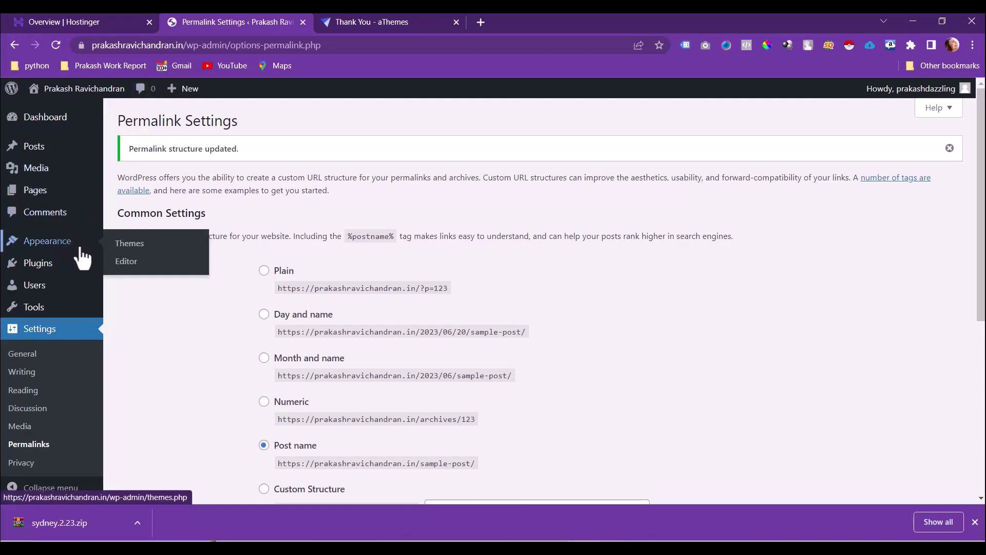
{"action": "left_click", "coordinate": [133, 246]}
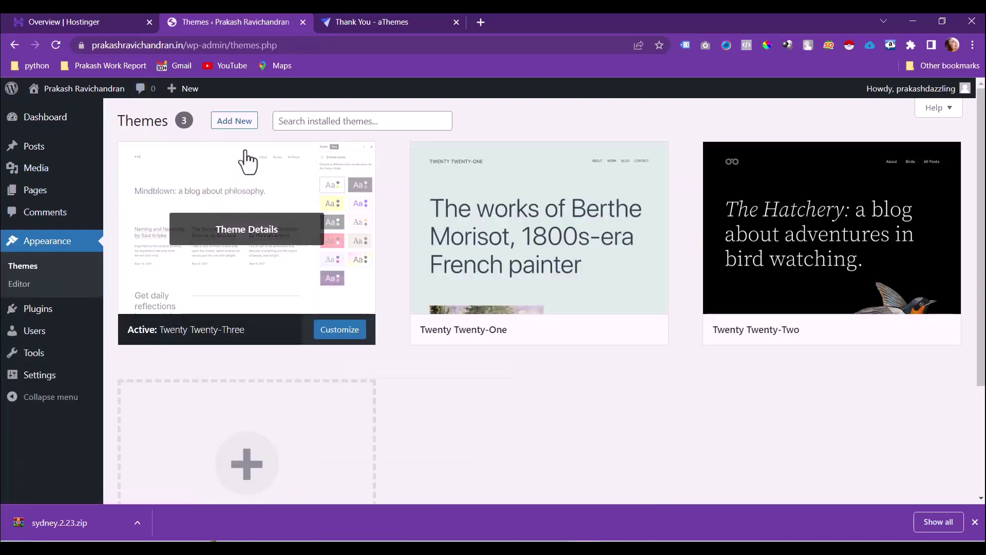
{"action": "left_click", "coordinate": [245, 123]}
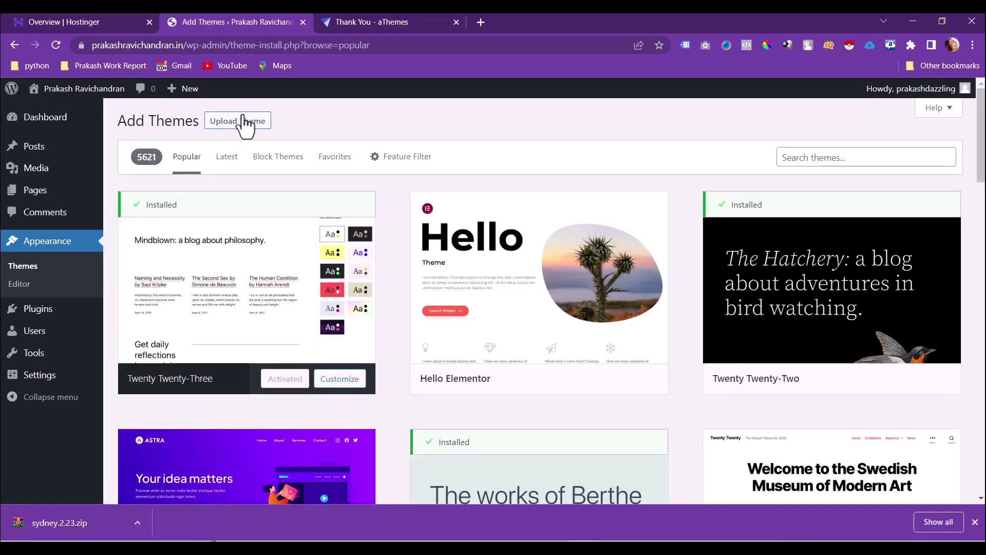
{"action": "left_click", "coordinate": [246, 124]}
{"action": "left_click", "coordinate": [451, 232]}
{"action": "left_click", "coordinate": [257, 137]}
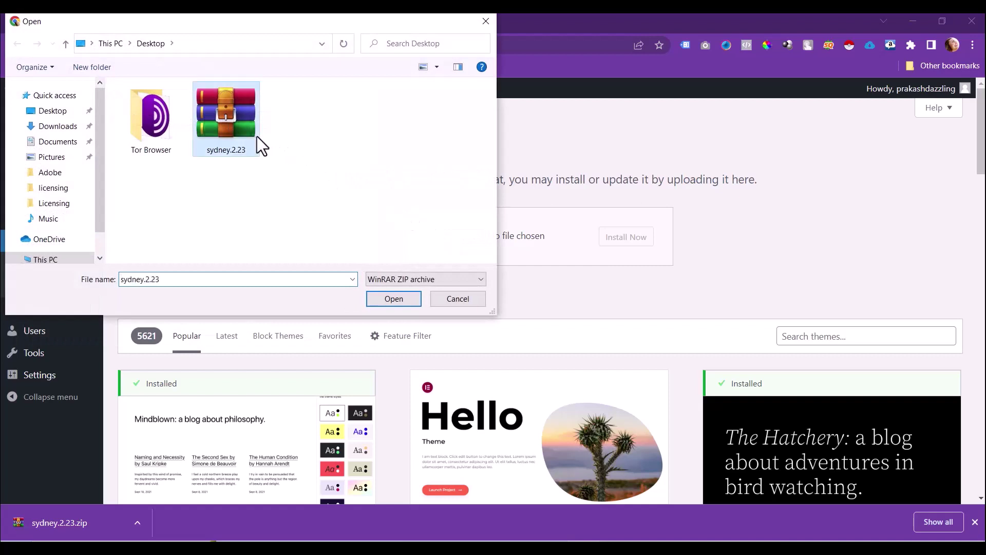
{"action": "left_click", "coordinate": [396, 303]}
{"action": "left_click", "coordinate": [636, 241]}
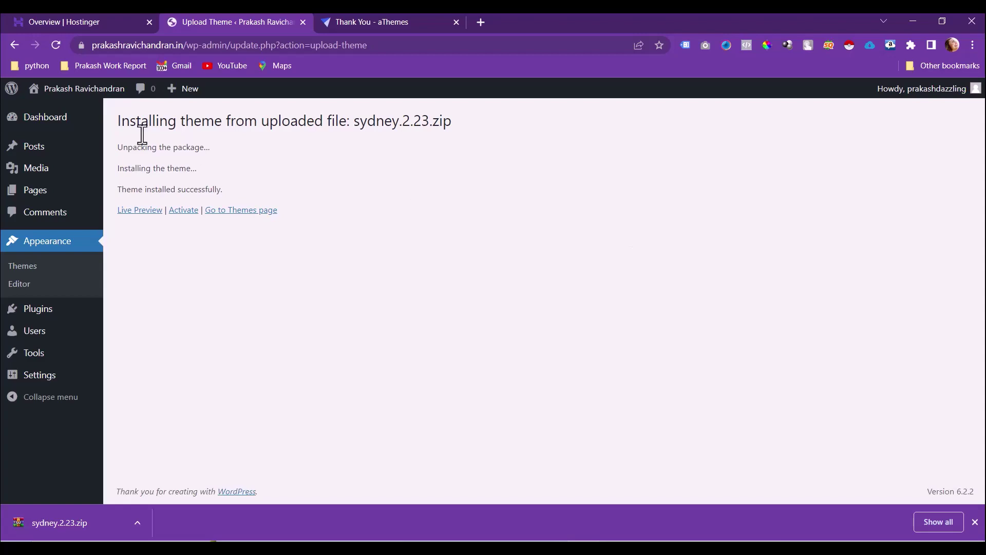
{"action": "left_click", "coordinate": [183, 212]}
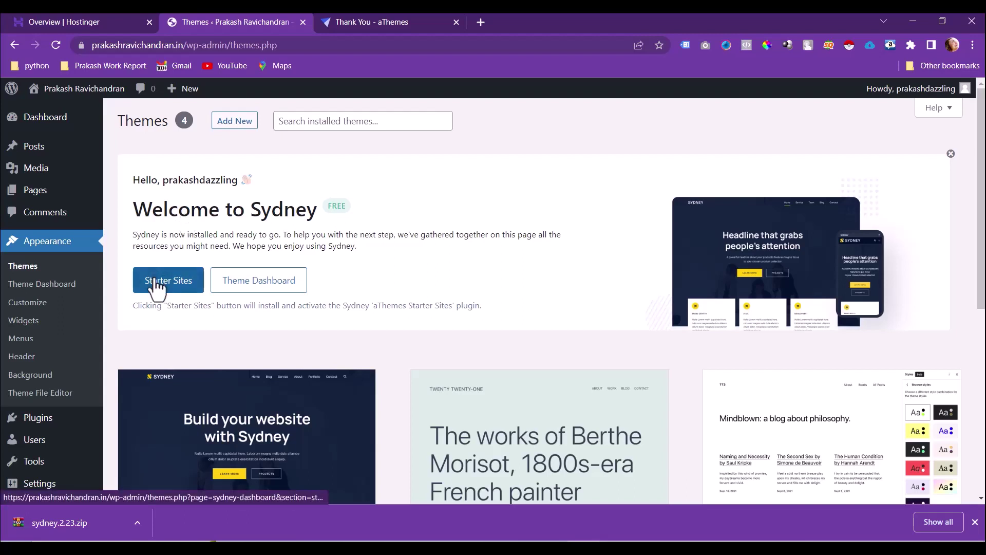
Install the starter sites plugin and open the Starter Sites templates
{"action": "left_click_drag", "start_coordinate": [133, 306], "coordinate": [497, 310]}
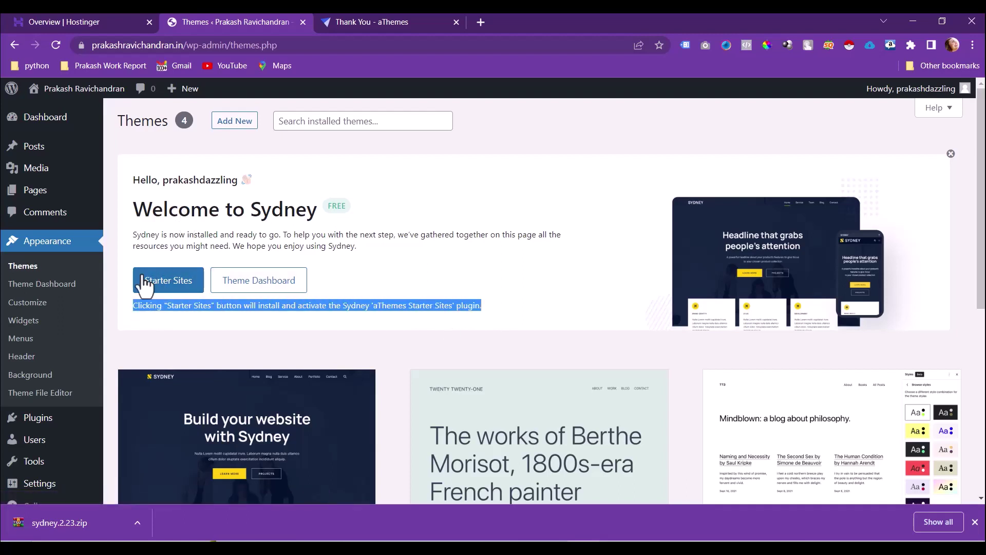
{"action": "left_click", "coordinate": [152, 289]}
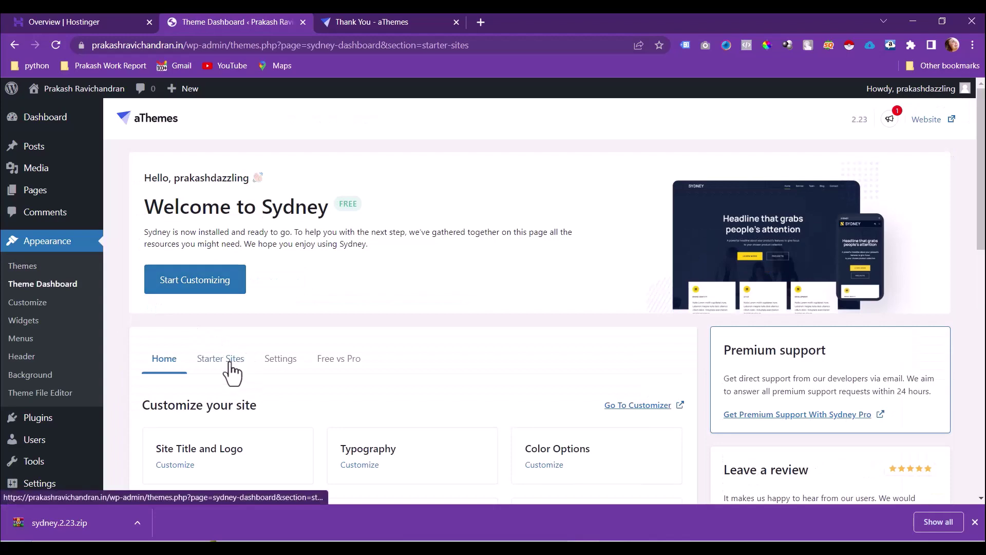
{"action": "left_click", "coordinate": [230, 363]}
Browse the starter sites and start importing the free Agency starter
{"action": "scroll", "coordinate": [230, 362], "scroll_direction": "down", "scroll_amount": 5}
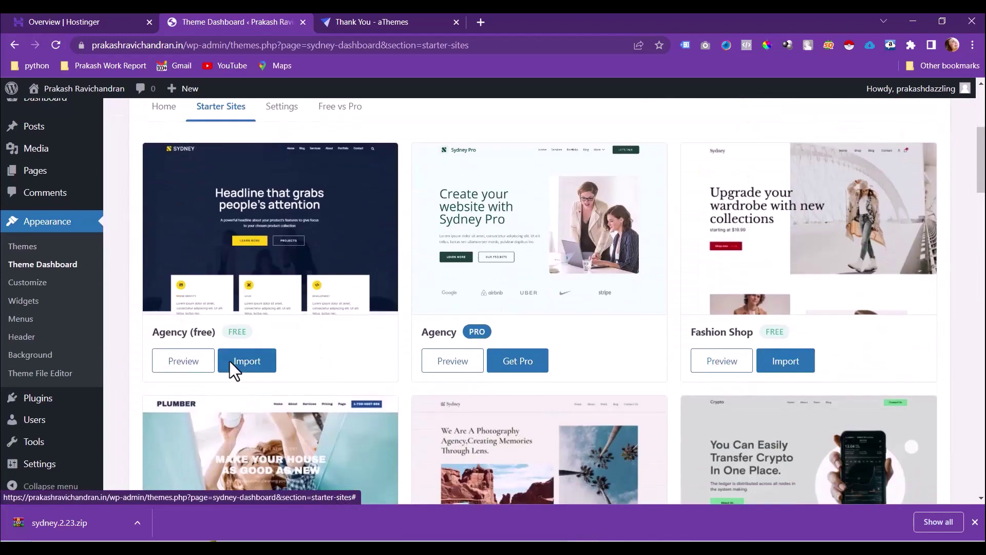
{"action": "scroll", "coordinate": [229, 362], "scroll_direction": "down", "scroll_amount": 6}
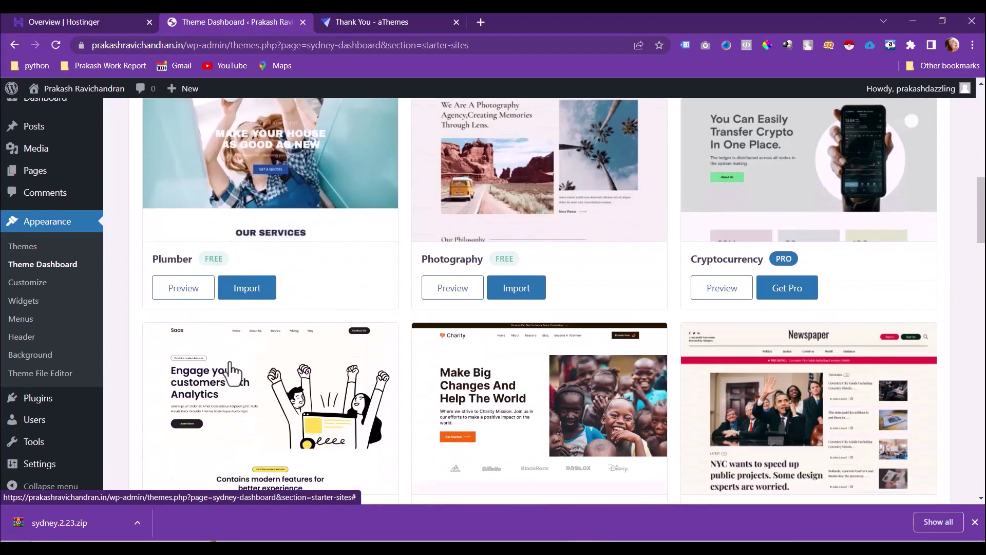
{"action": "scroll", "coordinate": [230, 361], "scroll_direction": "down", "scroll_amount": 4}
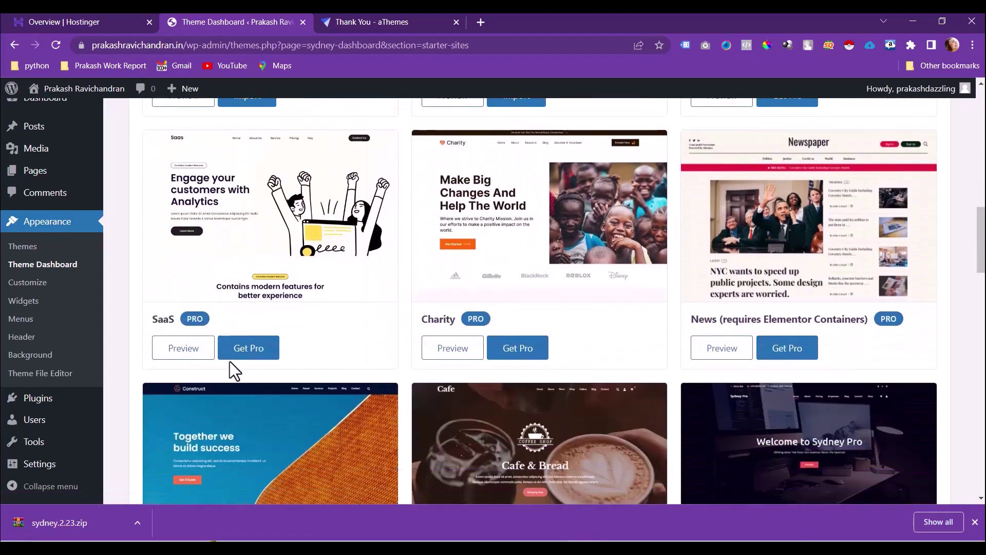
{"action": "scroll", "coordinate": [230, 362], "scroll_direction": "down", "scroll_amount": 3}
{"action": "scroll", "coordinate": [230, 362], "scroll_direction": "down", "scroll_amount": 8}
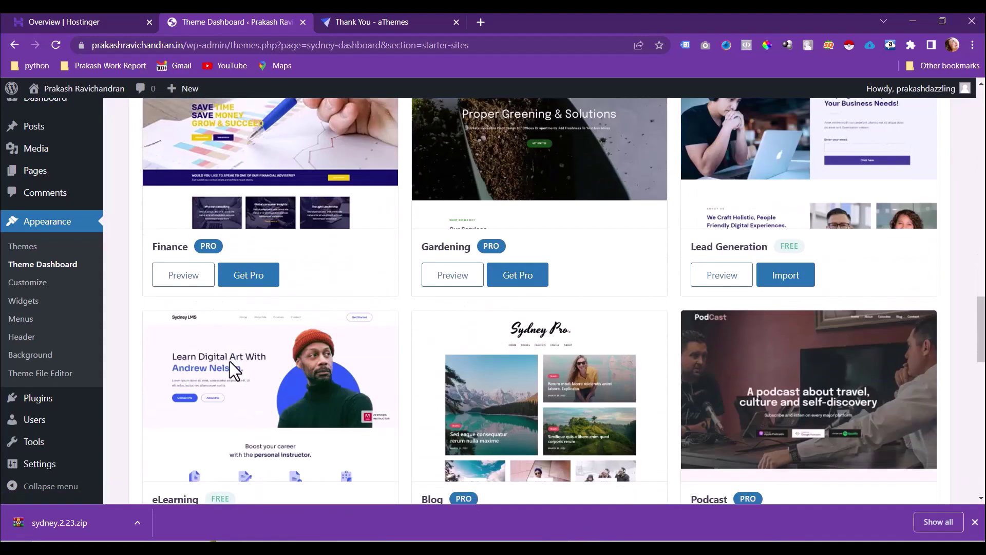
{"action": "scroll", "coordinate": [230, 362], "scroll_direction": "down", "scroll_amount": 12}
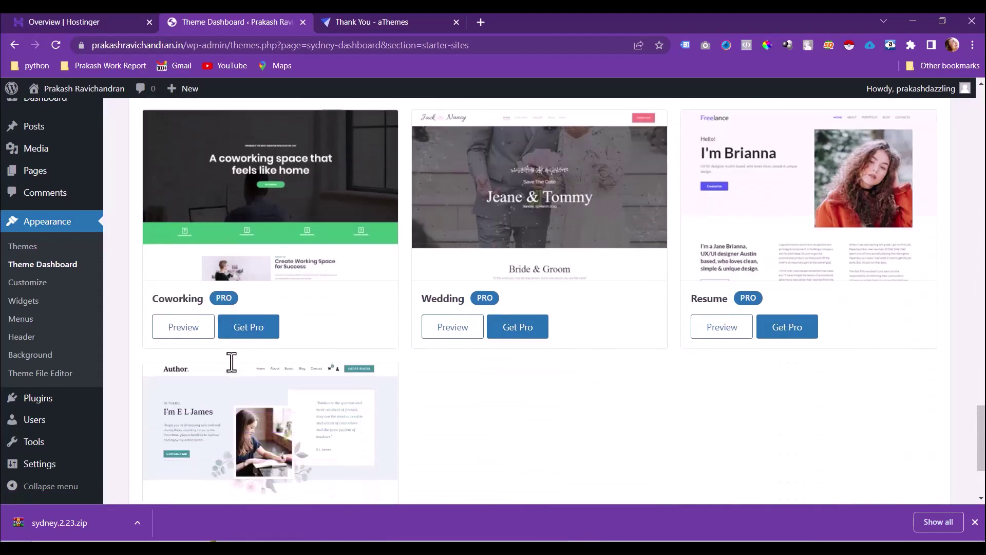
{"action": "scroll", "coordinate": [229, 362], "scroll_direction": "up", "scroll_amount": 5}
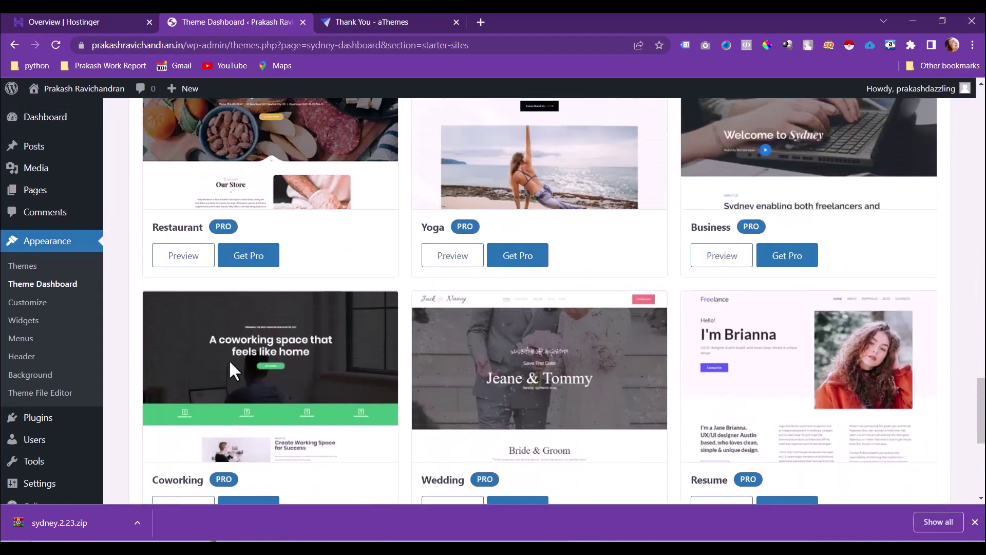
{"action": "scroll", "coordinate": [229, 359], "scroll_direction": "up", "scroll_amount": 8}
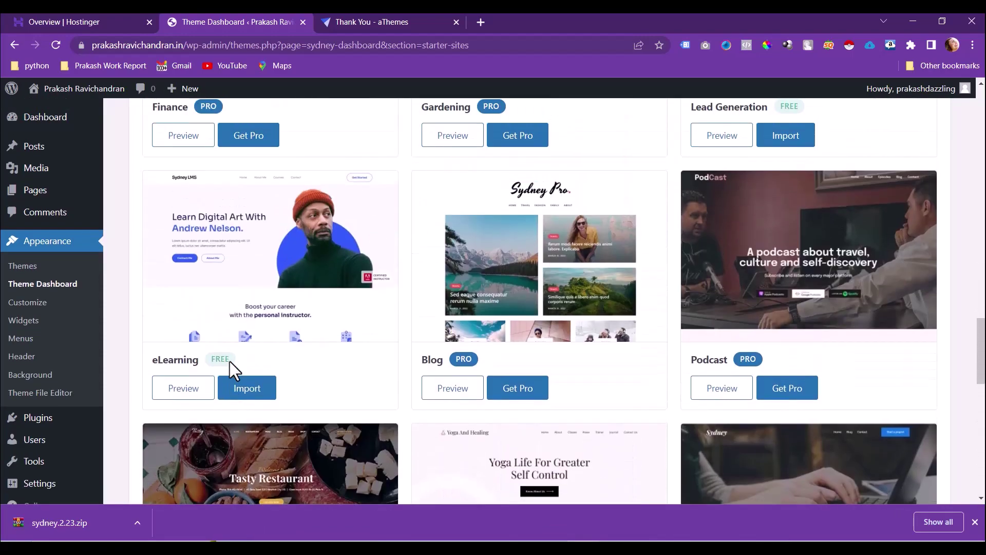
{"action": "scroll", "coordinate": [230, 362], "scroll_direction": "up", "scroll_amount": 5}
{"action": "scroll", "coordinate": [230, 361], "scroll_direction": "up", "scroll_amount": 15}
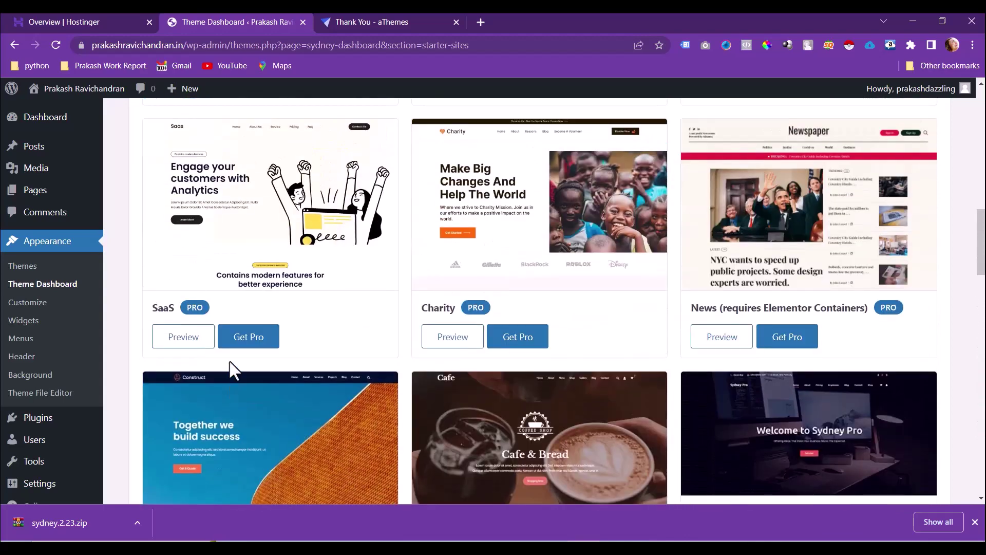
{"action": "scroll", "coordinate": [230, 361], "scroll_direction": "up", "scroll_amount": 8}
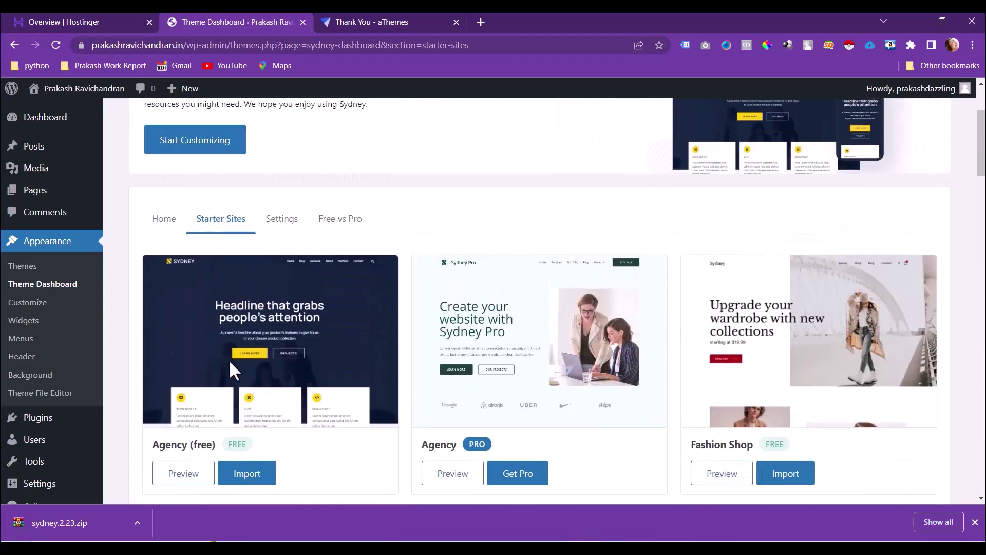
{"action": "left_click", "coordinate": [239, 475]}
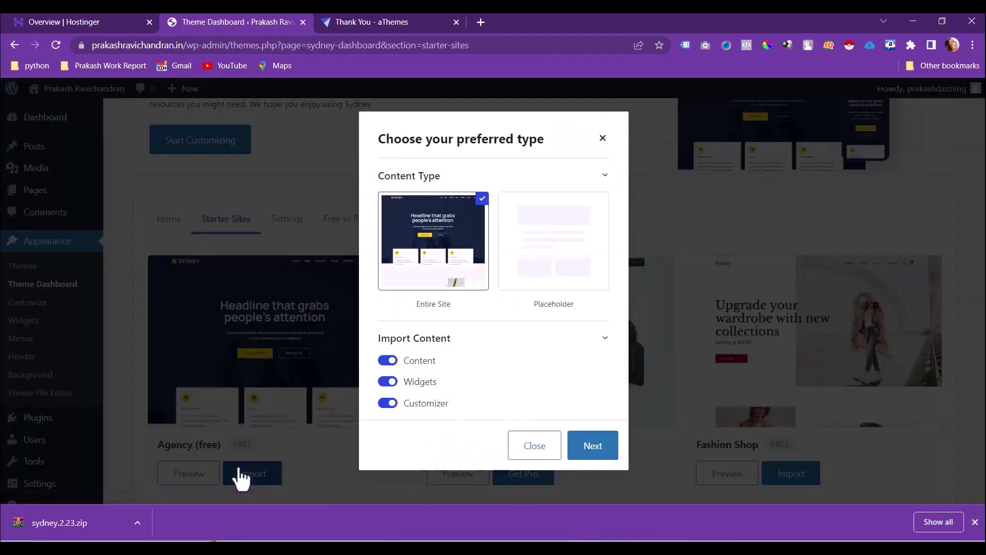
Import the entire Agency site without subscribing, then view the finished site
{"action": "left_click", "coordinate": [591, 453]}
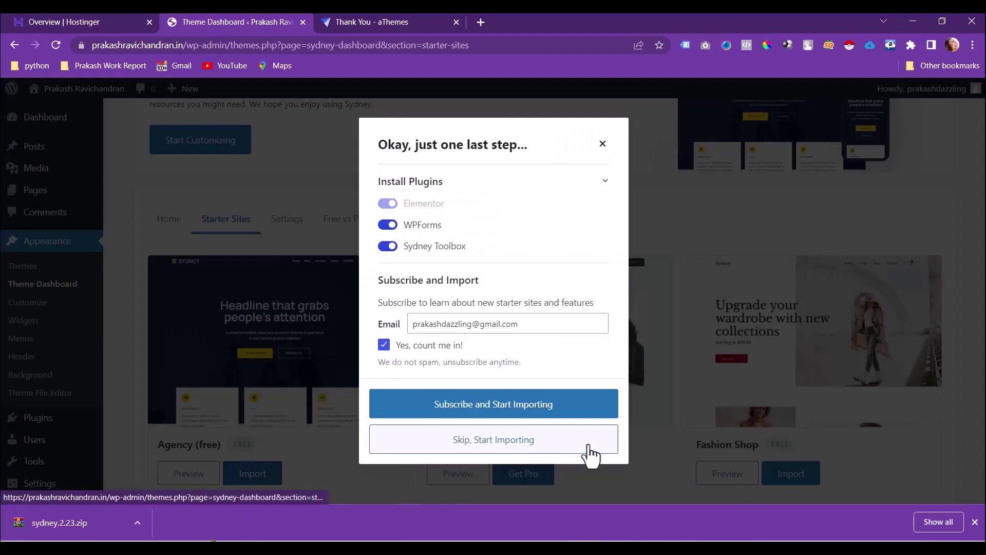
{"action": "left_click", "coordinate": [517, 452]}
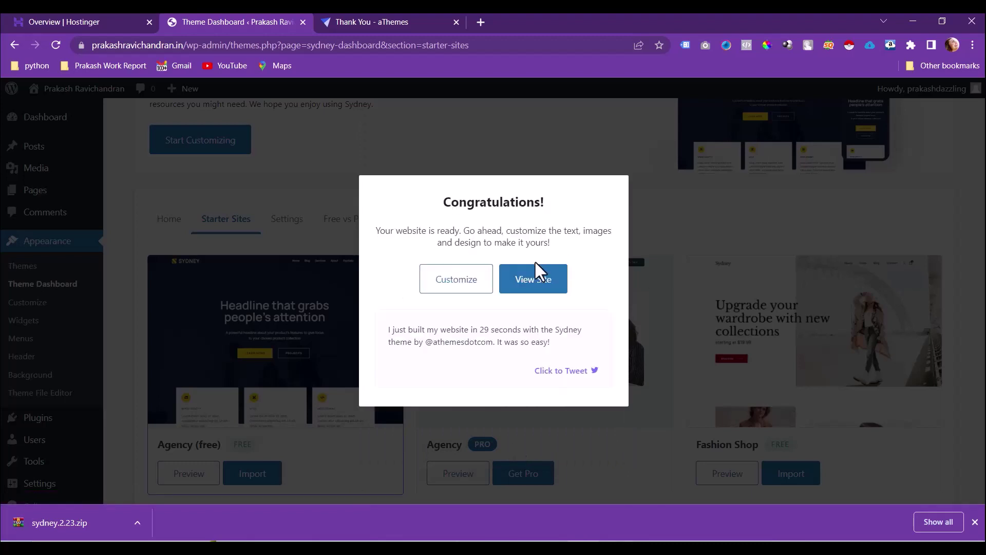
{"action": "left_click", "coordinate": [528, 283]}
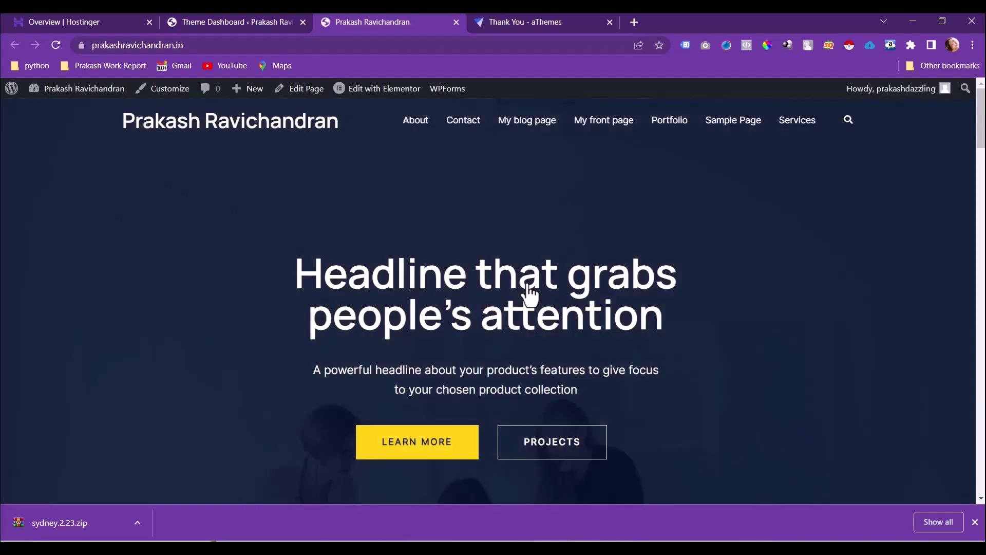
Scroll through the imported Agency homepage to review it
{"action": "scroll", "coordinate": [527, 283], "scroll_direction": "down", "scroll_amount": 8}
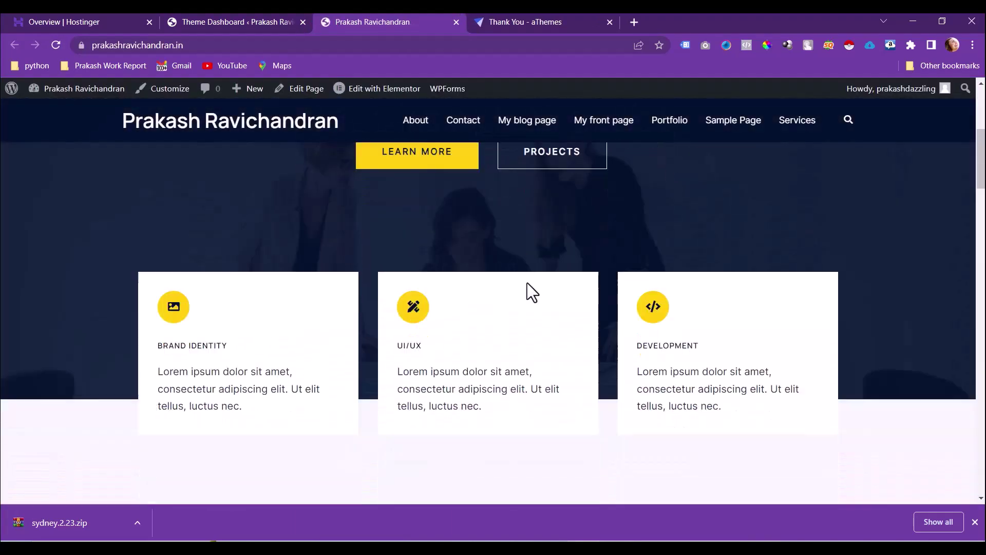
{"action": "scroll", "coordinate": [528, 285], "scroll_direction": "down", "scroll_amount": 15}
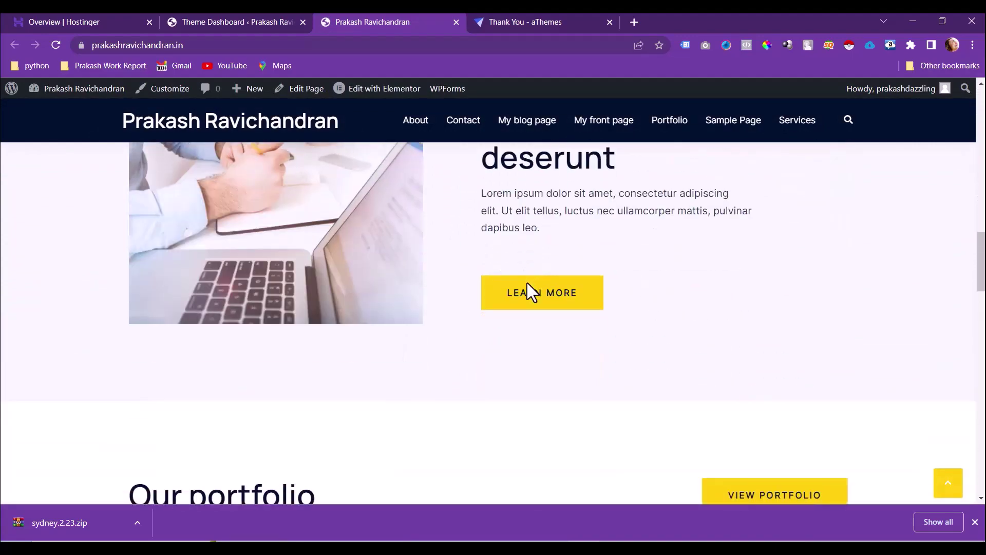
{"action": "scroll", "coordinate": [528, 284], "scroll_direction": "down", "scroll_amount": 12}
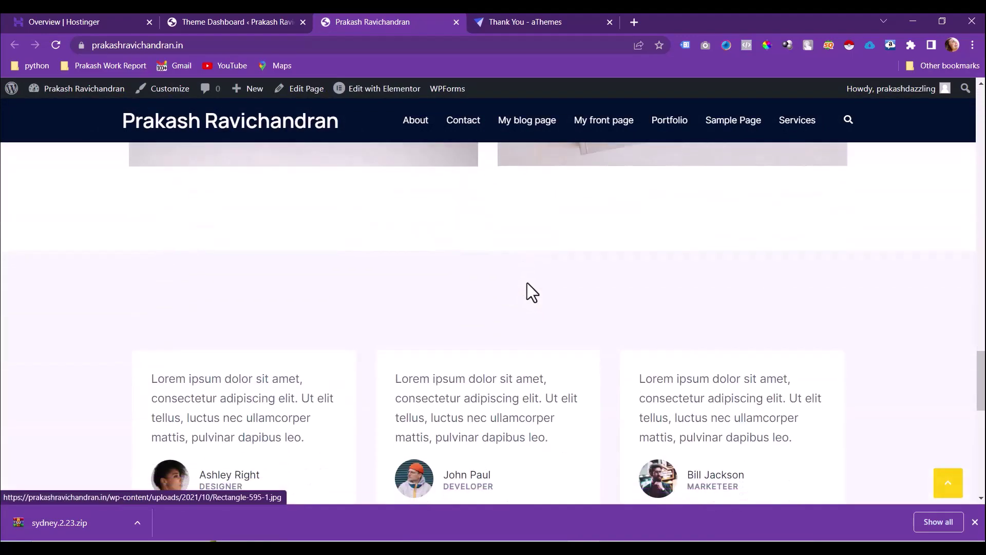
{"action": "scroll", "coordinate": [527, 284], "scroll_direction": "up", "scroll_amount": 15}
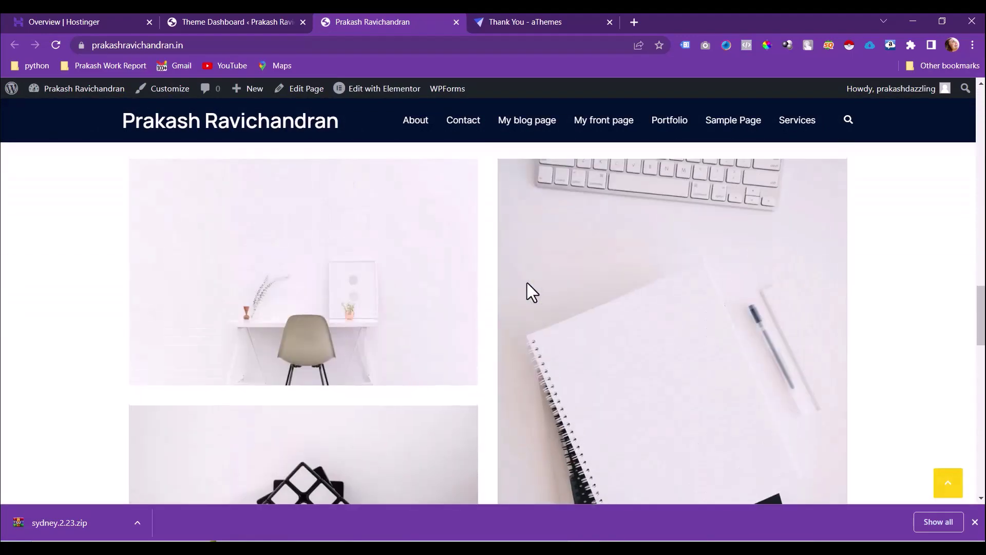
{"action": "scroll", "coordinate": [527, 282], "scroll_direction": "up", "scroll_amount": 12}
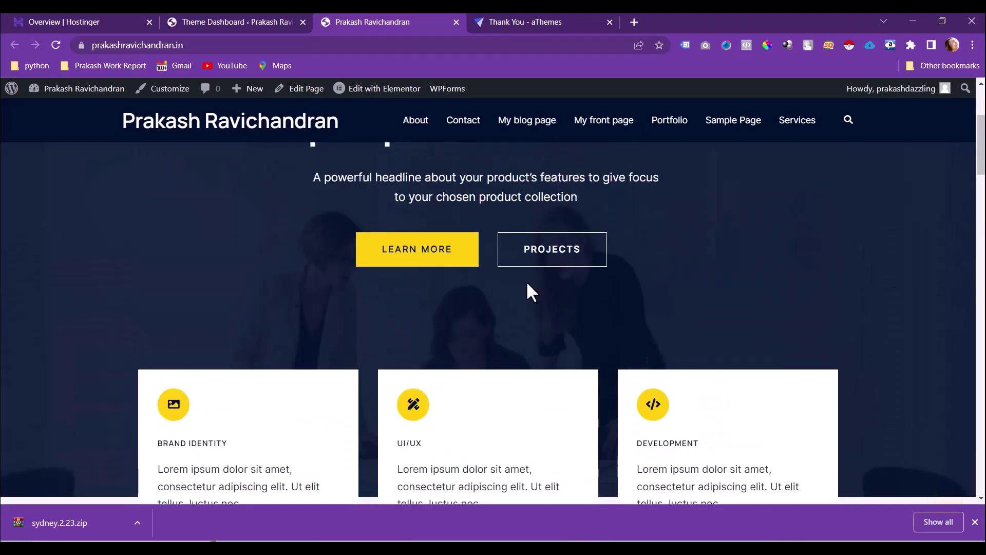
Return to the Theme Dashboard and dismiss the Congratulations message
{"action": "left_click", "coordinate": [244, 22]}
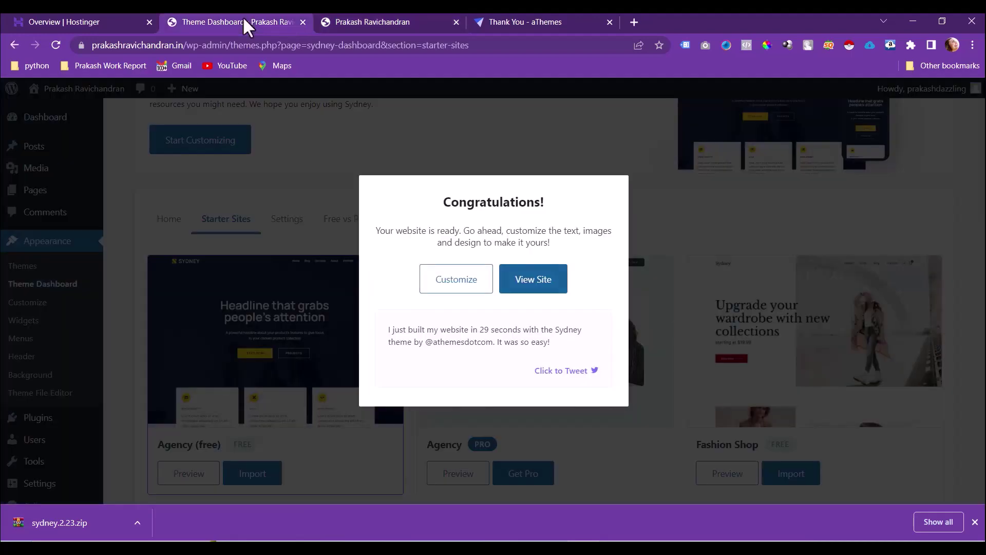
{"action": "left_click", "coordinate": [660, 254]}
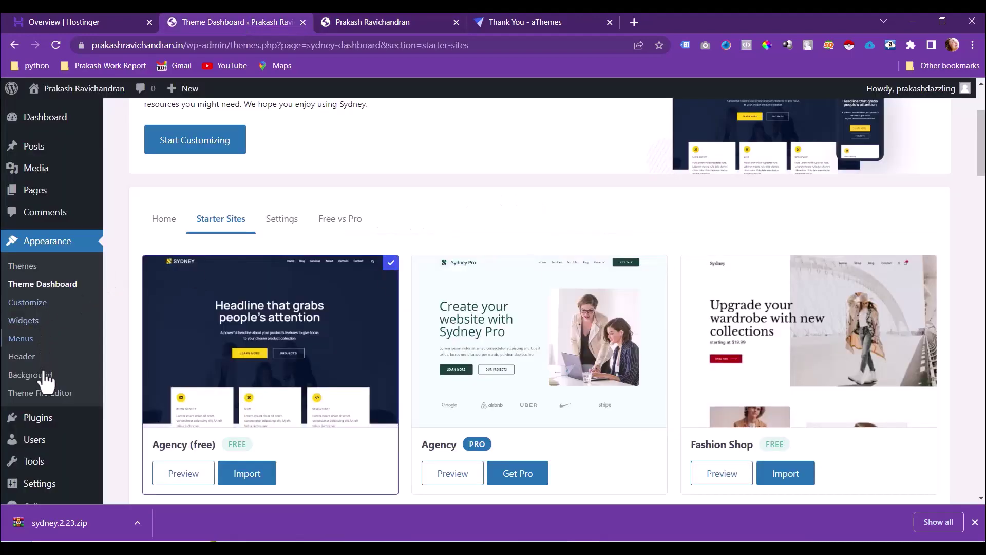
{"action": "mouse_move", "coordinate": [55, 418]}
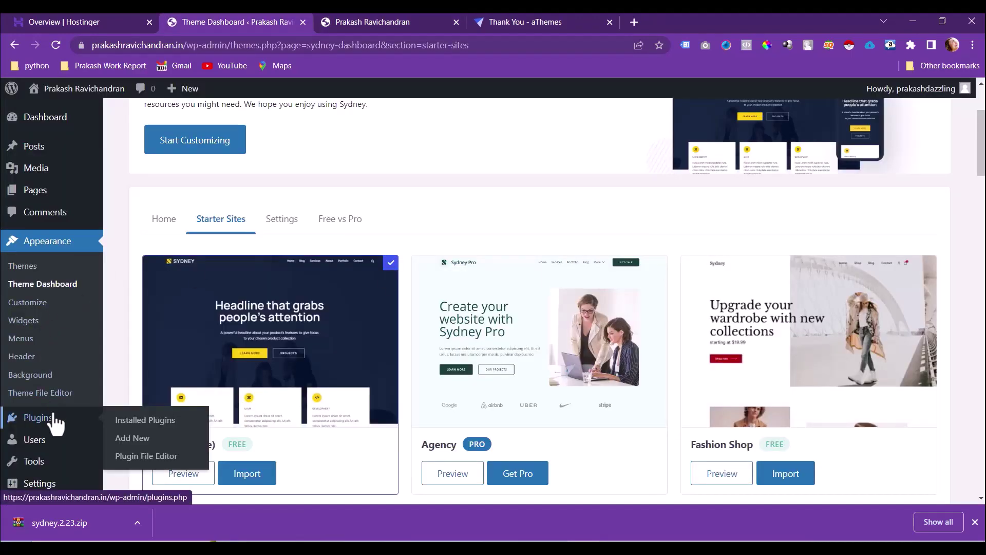
Review the 11 installed plugins, then go to the Add Plugins page
{"action": "left_click", "coordinate": [150, 426]}
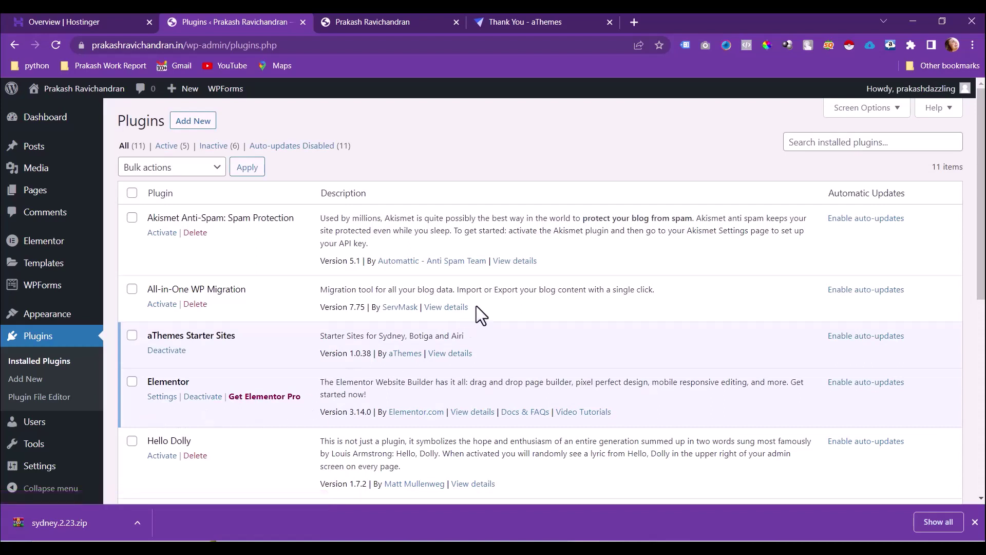
{"action": "scroll", "coordinate": [476, 306], "scroll_direction": "down", "scroll_amount": 4}
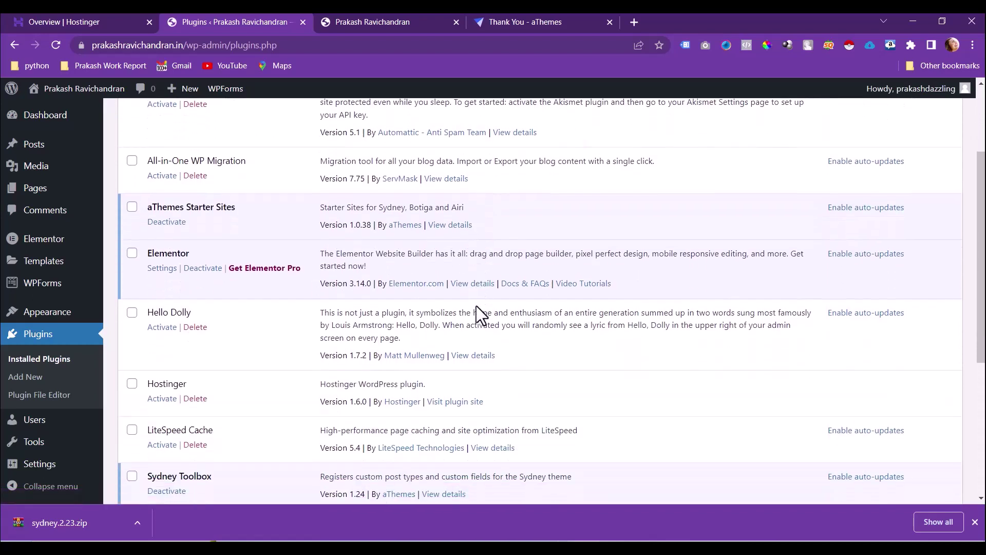
{"action": "scroll", "coordinate": [476, 309], "scroll_direction": "down", "scroll_amount": 2}
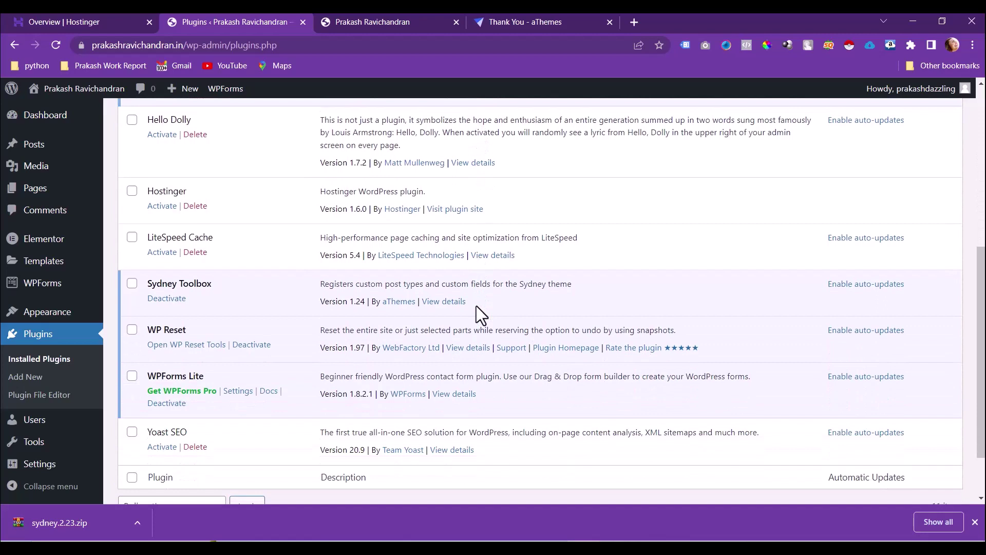
{"action": "scroll", "coordinate": [476, 307], "scroll_direction": "down", "scroll_amount": 2}
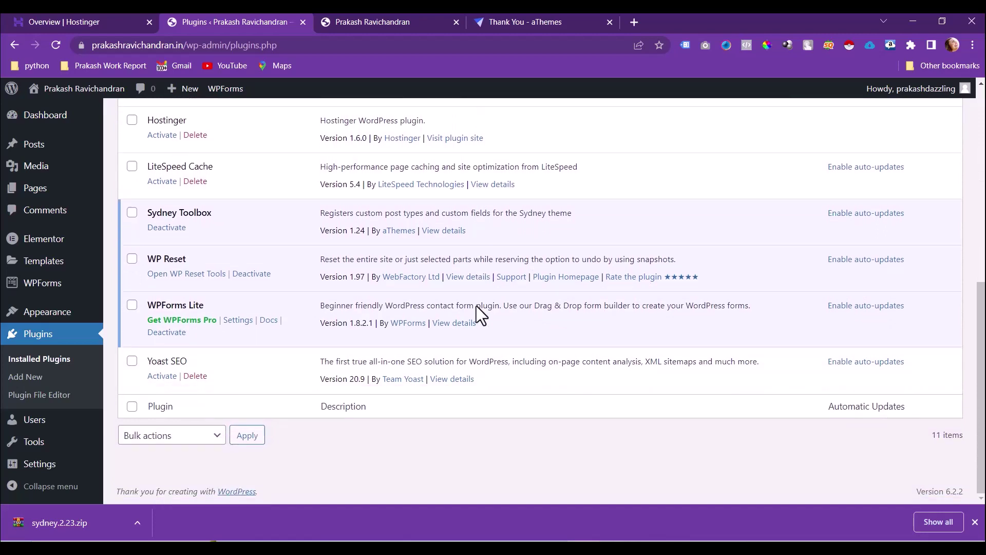
{"action": "scroll", "coordinate": [476, 306], "scroll_direction": "up", "scroll_amount": 4}
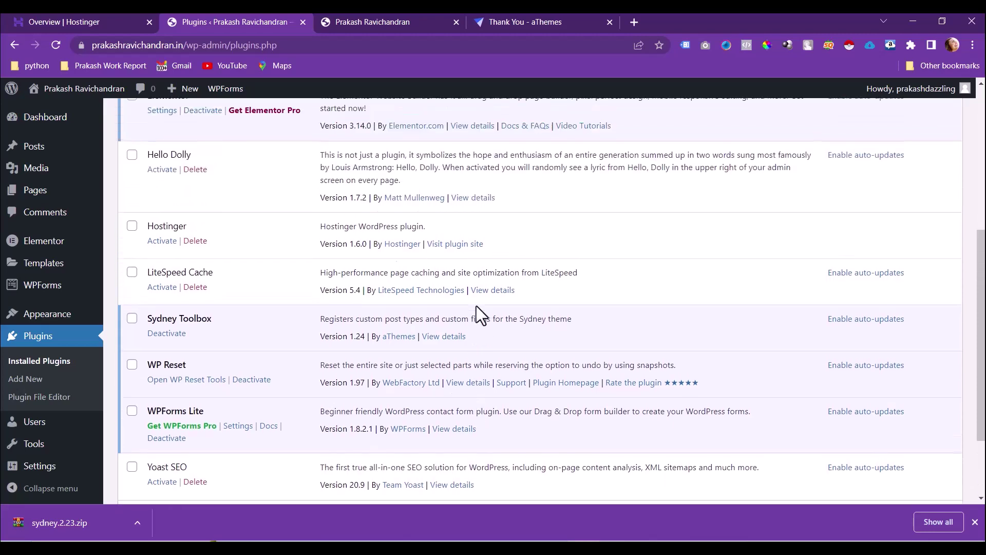
{"action": "scroll", "coordinate": [477, 306], "scroll_direction": "up", "scroll_amount": 4}
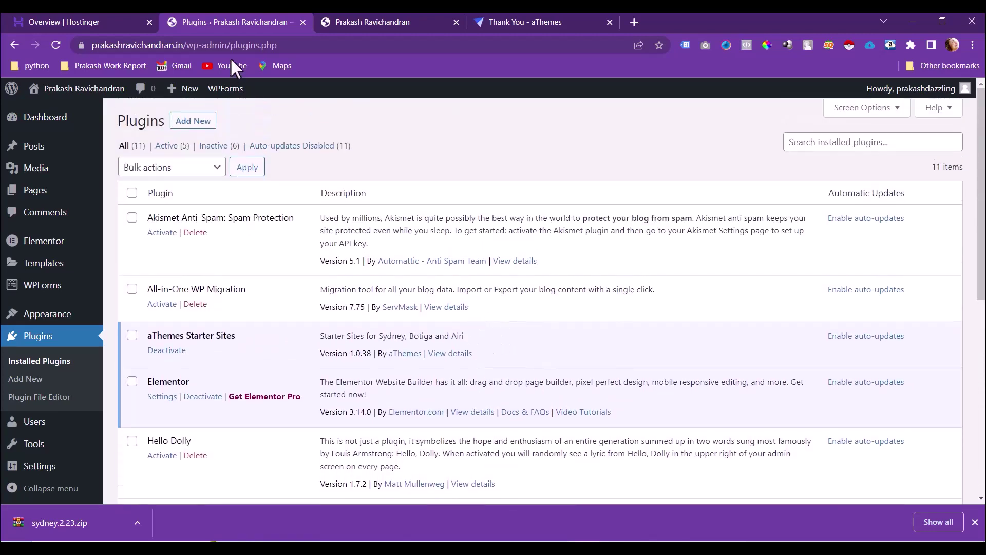
{"action": "left_click", "coordinate": [194, 124]}
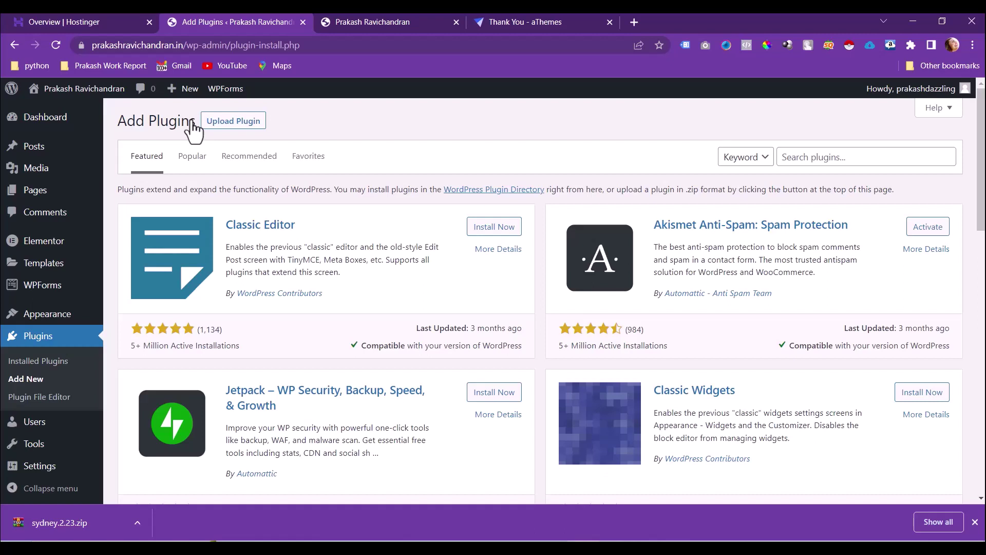
Search the plugin directory for 'yoast' and activate Yoast SEO
{"action": "left_click", "coordinate": [834, 160]}
{"action": "type", "text": "yo"}
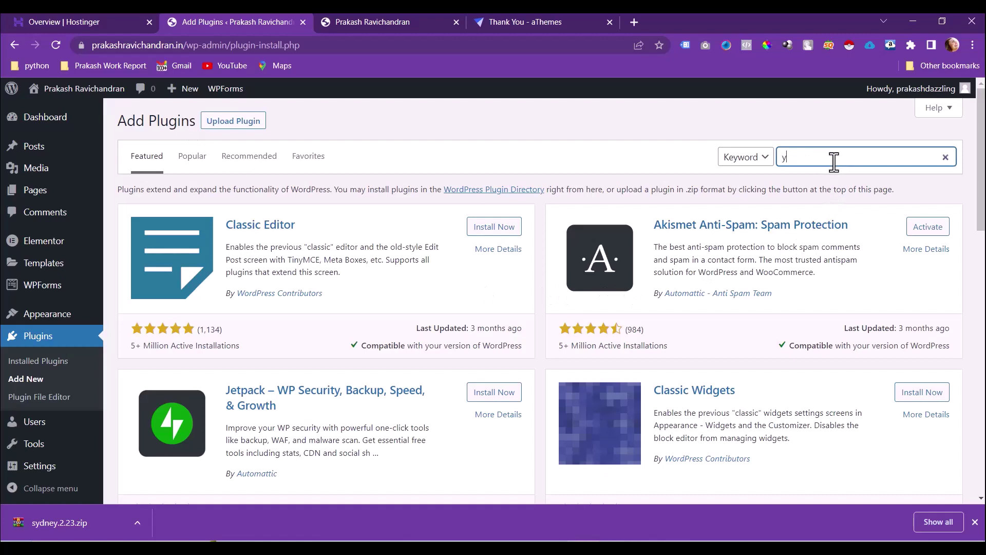
{"action": "type", "text": "ast"}
{"action": "key", "text": "Return"}
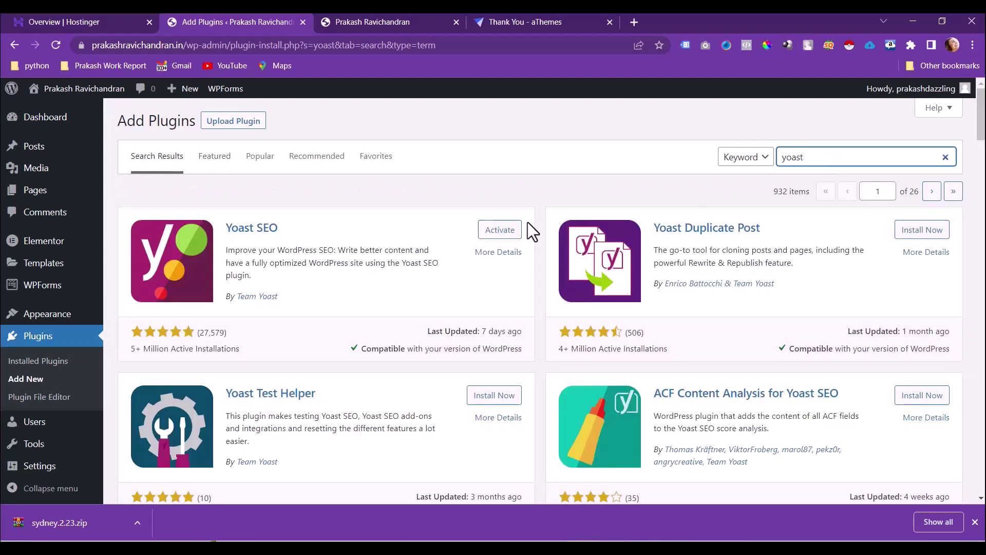
{"action": "left_click", "coordinate": [496, 232]}
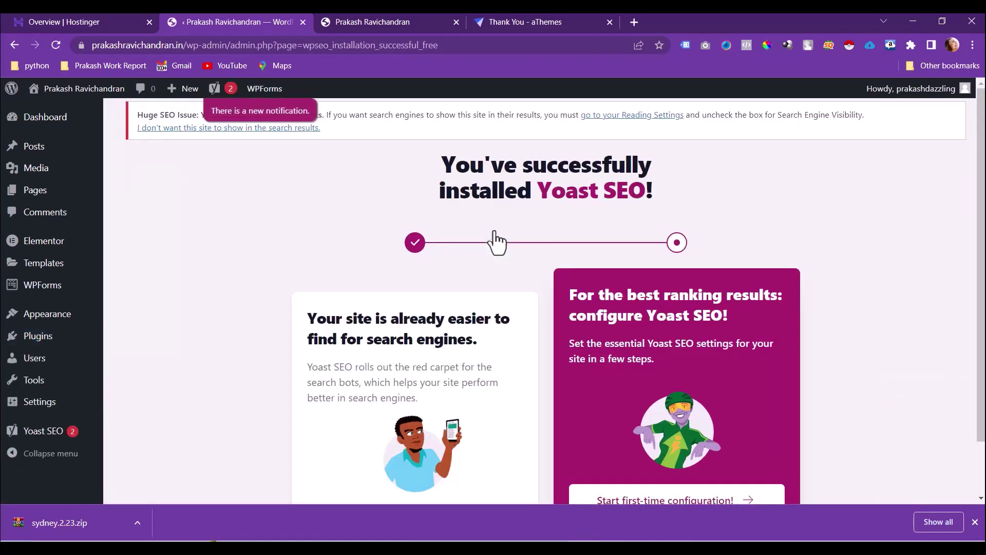
{"action": "scroll", "coordinate": [495, 242], "scroll_direction": "down", "scroll_amount": 2}
{"action": "scroll", "coordinate": [496, 242], "scroll_direction": "up", "scroll_amount": 2}
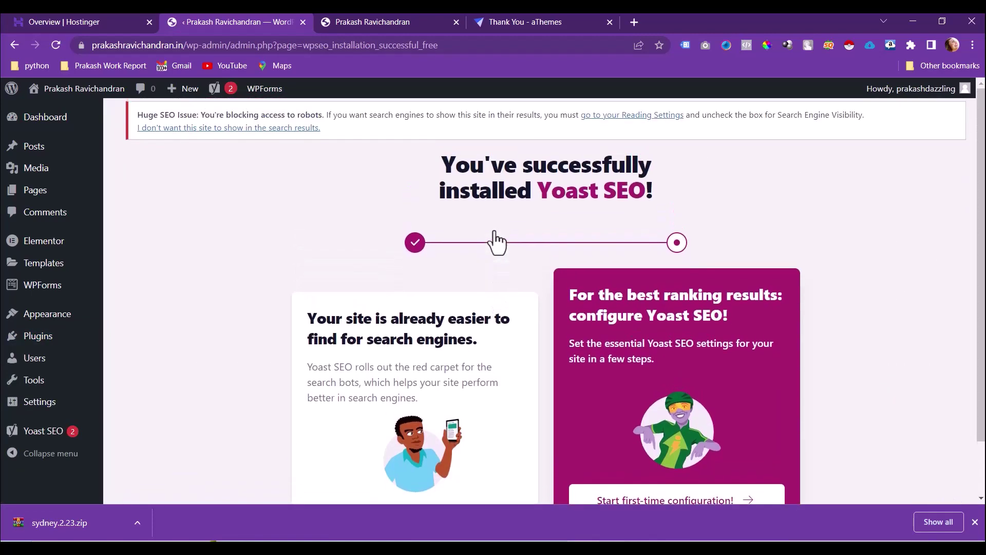
{"action": "scroll", "coordinate": [496, 241], "scroll_direction": "down", "scroll_amount": 2}
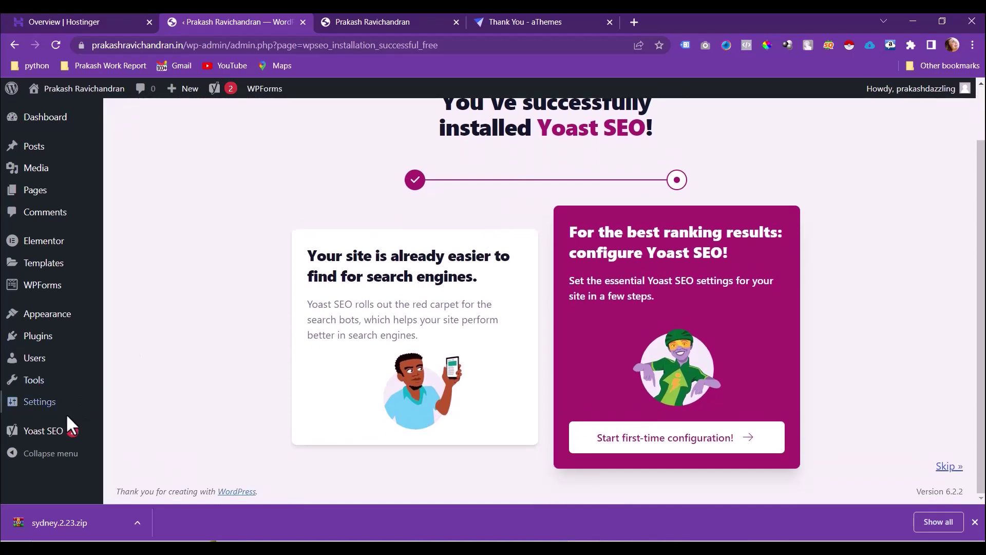
Glance at the Yoast SEO General dashboard, then go to Pages > All Pages
{"action": "left_click", "coordinate": [38, 436]}
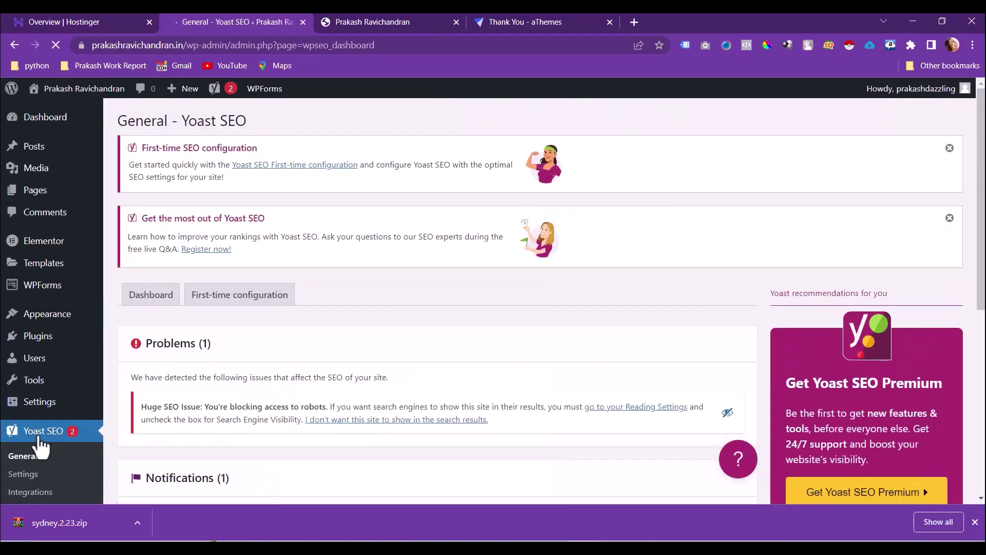
{"action": "scroll", "coordinate": [226, 365], "scroll_direction": "down", "scroll_amount": 3}
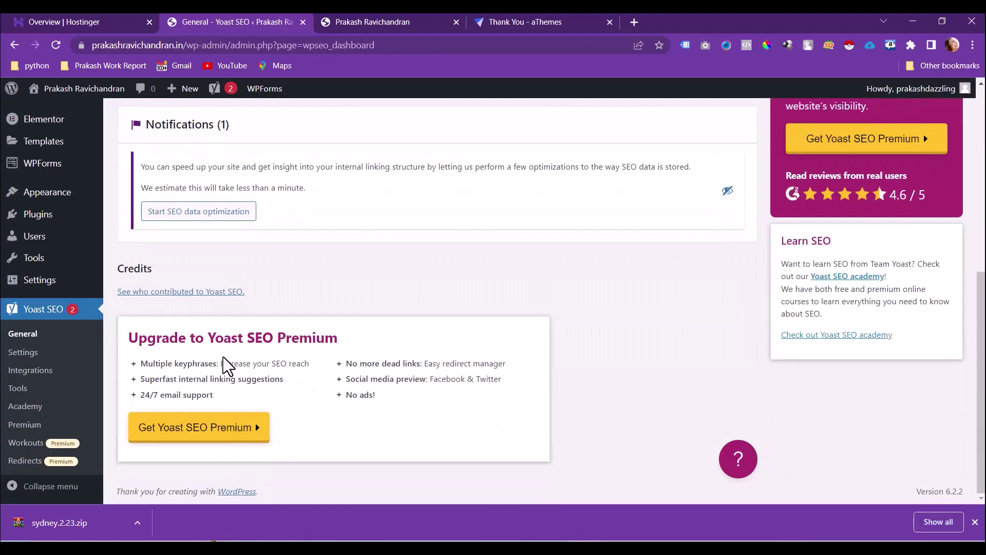
{"action": "scroll", "coordinate": [223, 358], "scroll_direction": "up", "scroll_amount": 5}
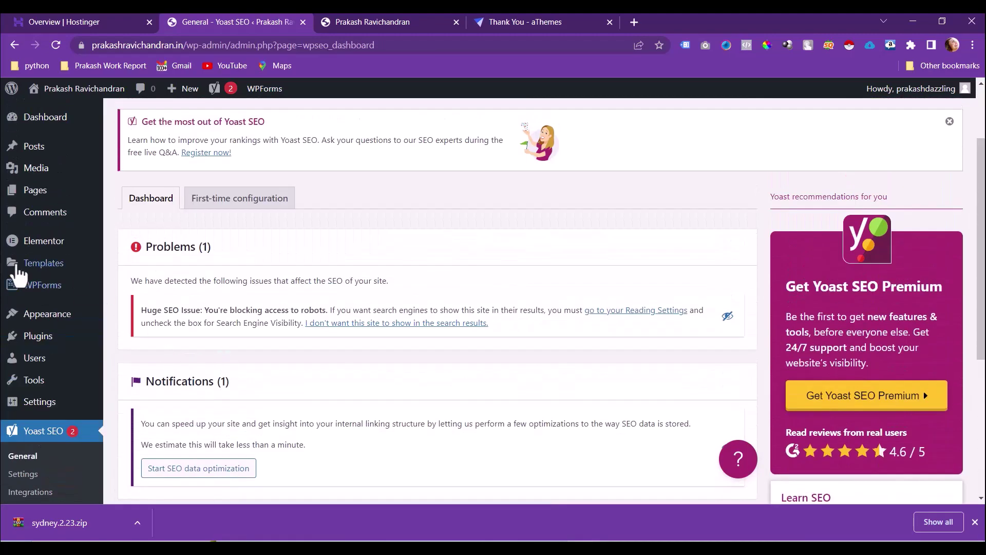
{"action": "mouse_move", "coordinate": [15, 315]}
{"action": "scroll", "coordinate": [16, 319], "scroll_direction": "up", "scroll_amount": 2}
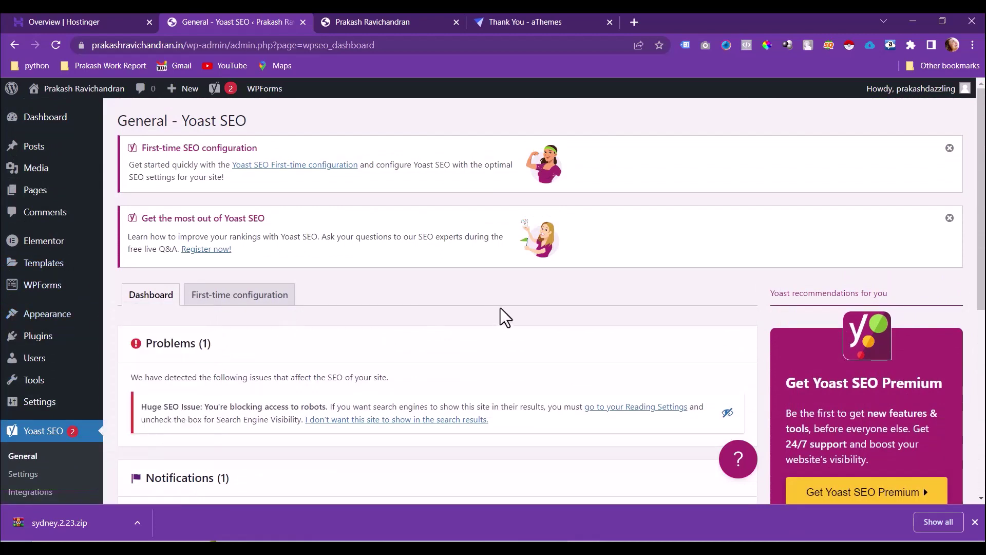
{"action": "mouse_move", "coordinate": [32, 191]}
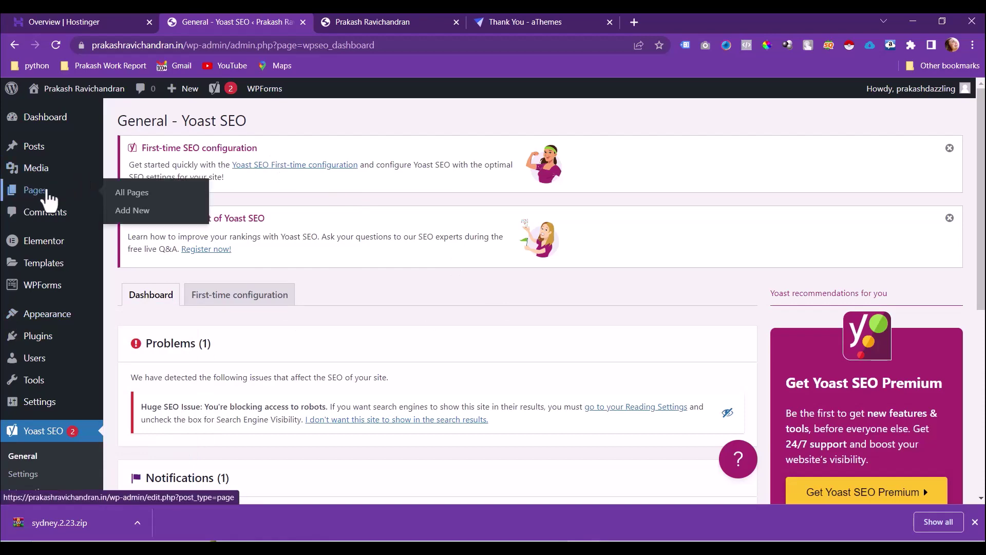
{"action": "left_click", "coordinate": [129, 194]}
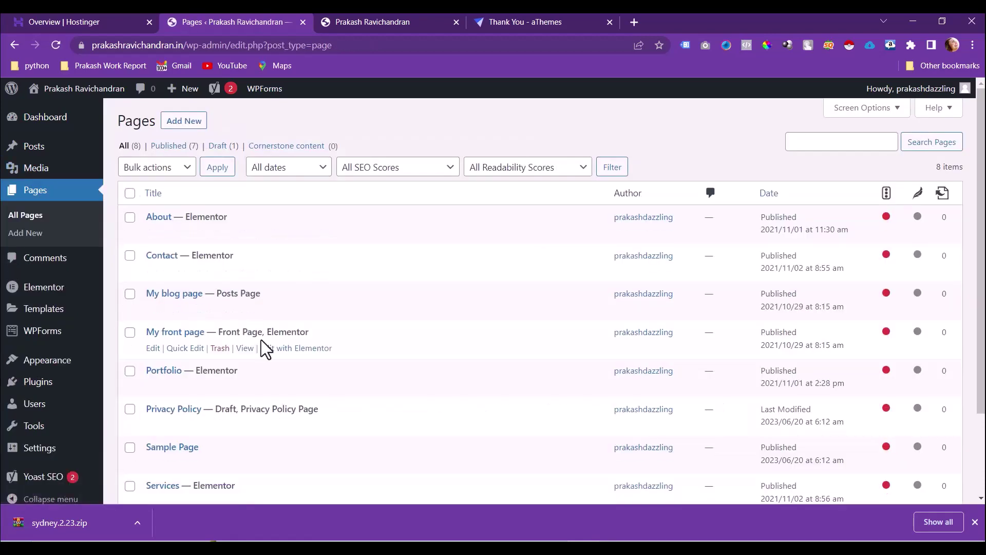
Retitle 'My front page' to 'Home' and update the page
{"action": "left_click", "coordinate": [149, 350]}
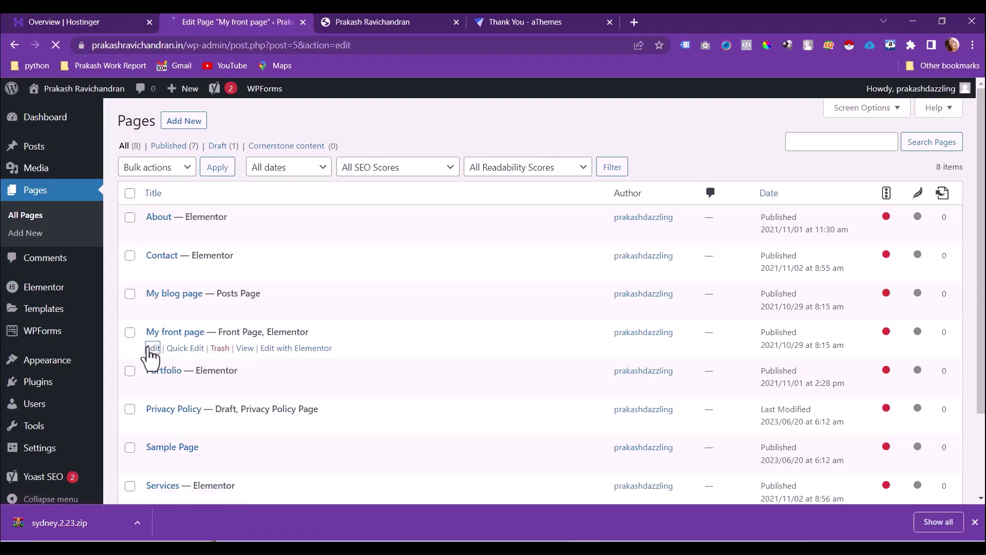
{"action": "left_click", "coordinate": [243, 183]}
{"action": "triple_click", "coordinate": [243, 184]}
{"action": "type", "text": "Bl"}
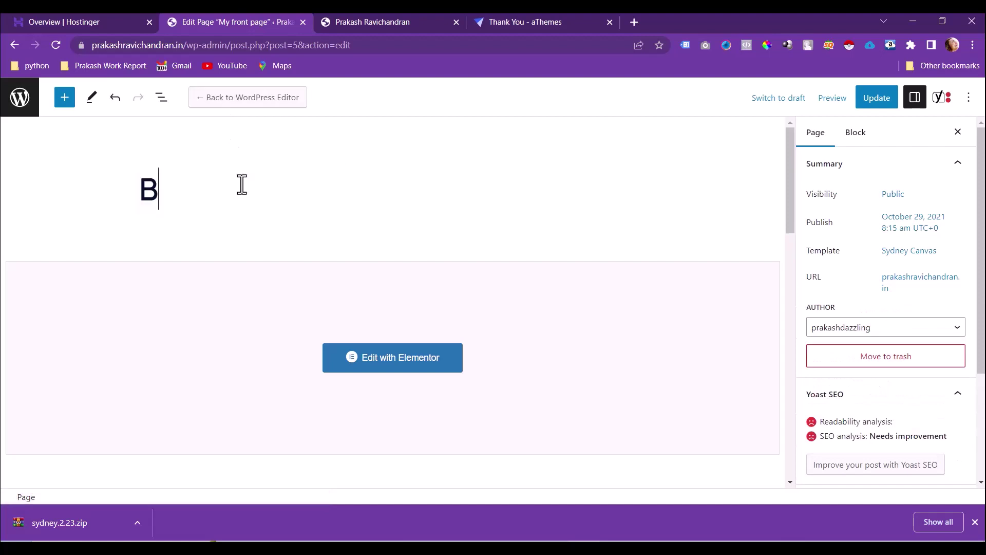
{"action": "key", "text": "BackSpace"}
{"action": "key", "text": "BackSpace"}
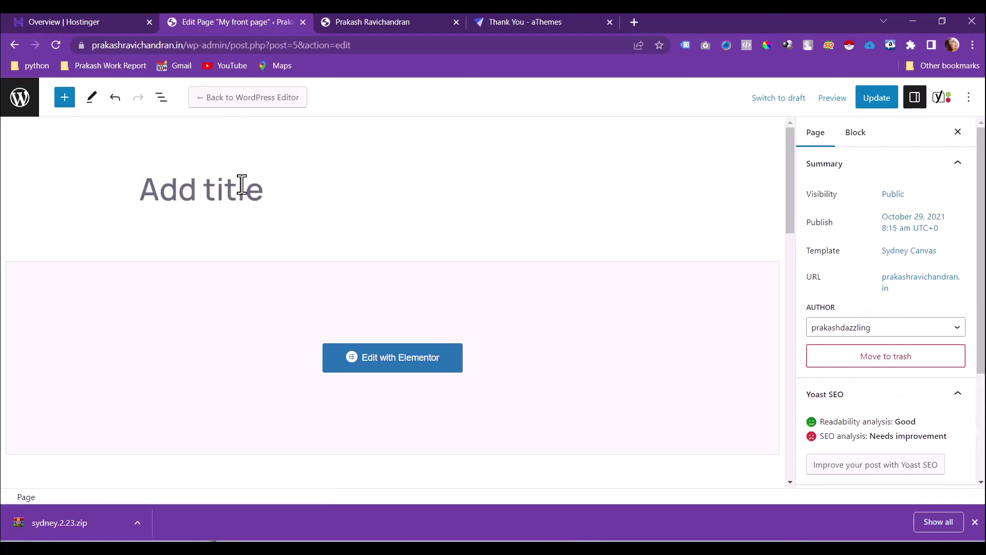
{"action": "type", "text": "Home"}
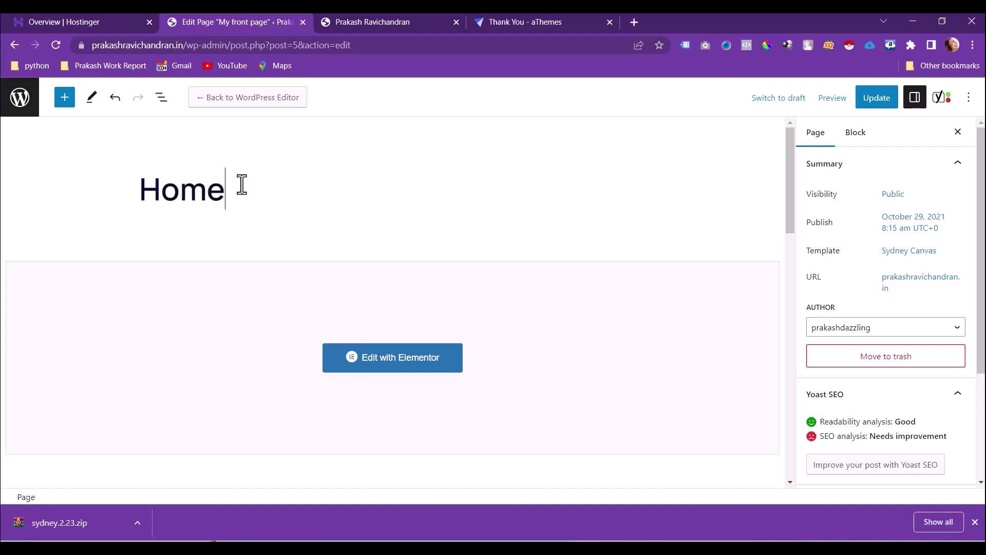
{"action": "left_click", "coordinate": [879, 100]}
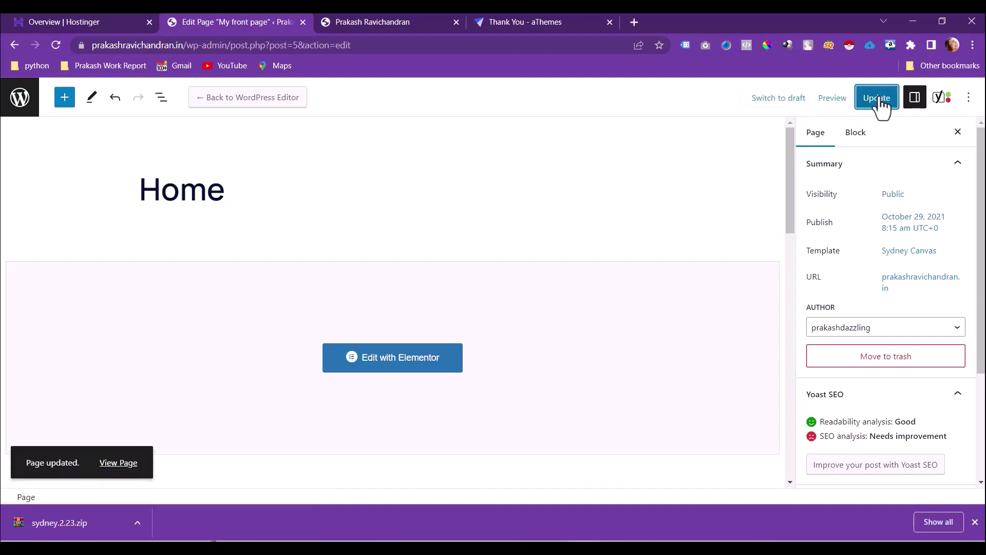
Return to the admin Dashboard by trimming the URL to /wp-admin/
{"action": "left_click_drag", "start_coordinate": [229, 45], "coordinate": [594, 53]}
{"action": "key", "text": "BackSpace"}
{"action": "key", "text": "Return"}
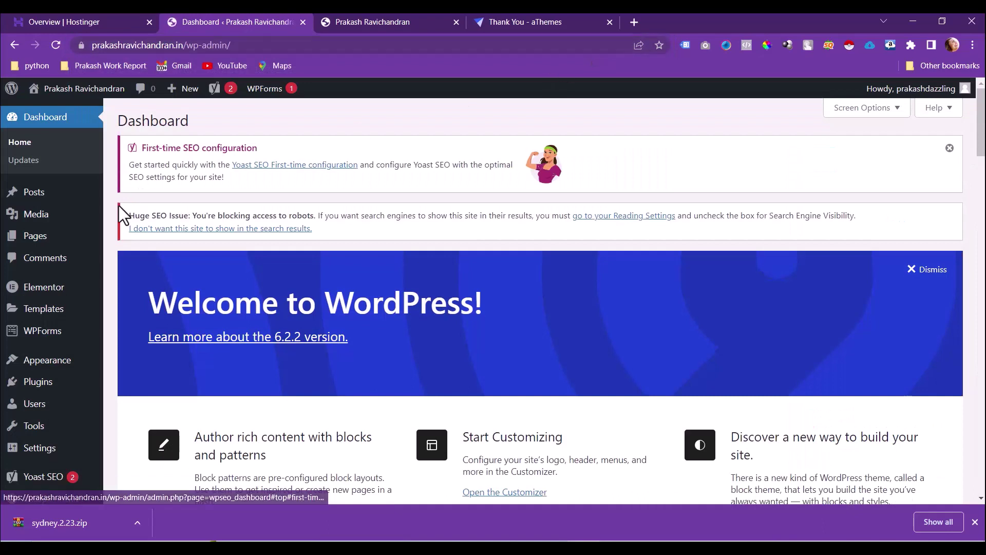
Retitle 'My blog page' to 'Blog' and update the page
{"action": "left_click", "coordinate": [110, 239]}
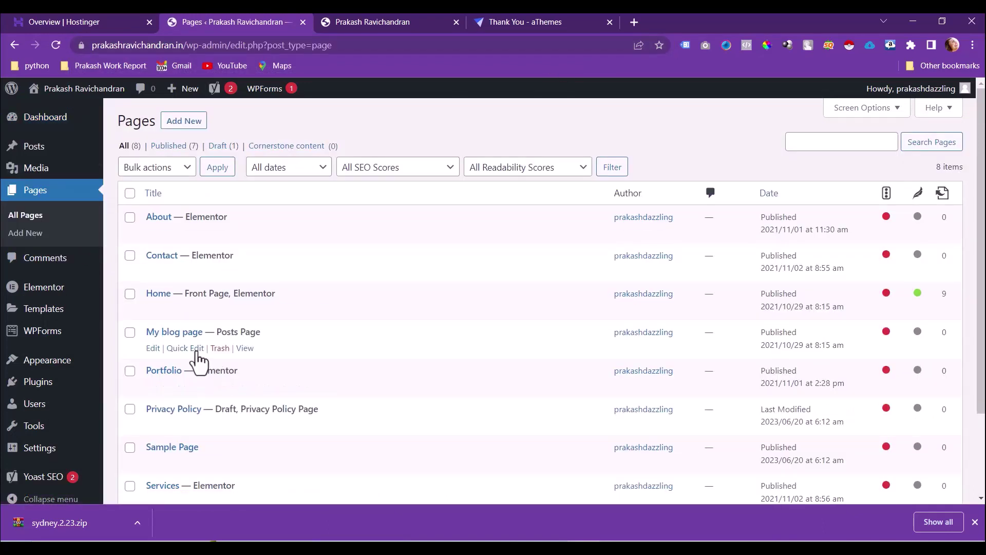
{"action": "left_click", "coordinate": [156, 349]}
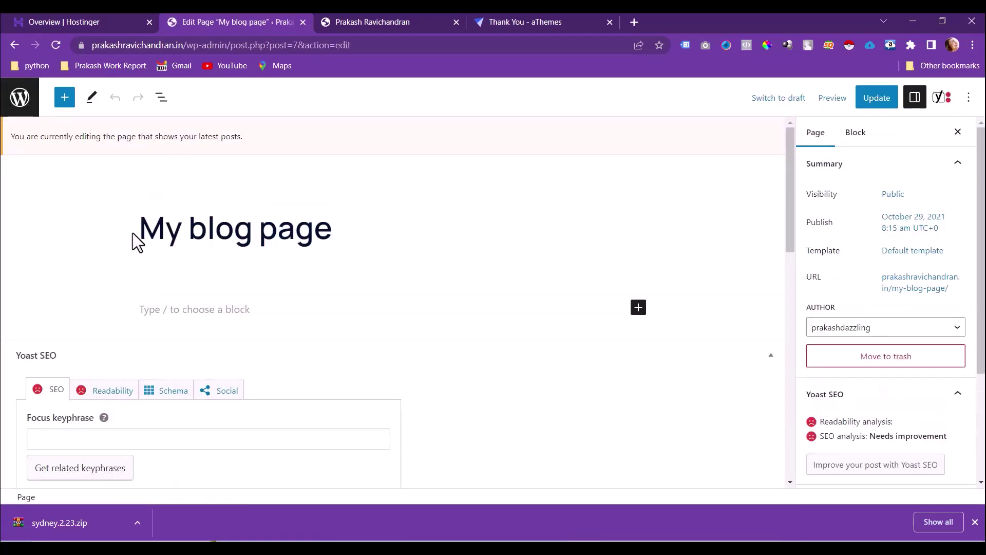
{"action": "left_click_drag", "start_coordinate": [148, 233], "coordinate": [502, 234]}
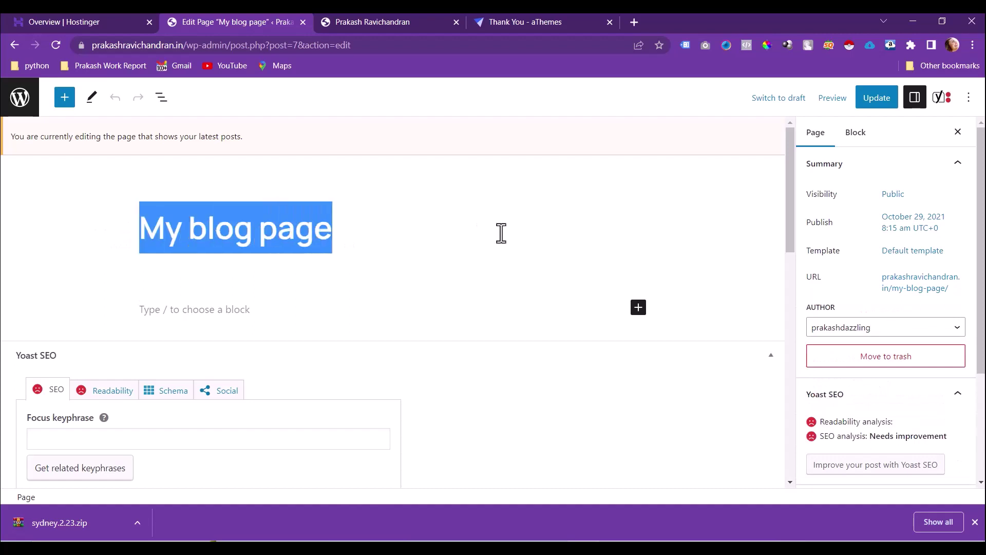
{"action": "type", "text": "b"}
{"action": "key", "text": "BackSpace"}
{"action": "type", "text": "Blog"}
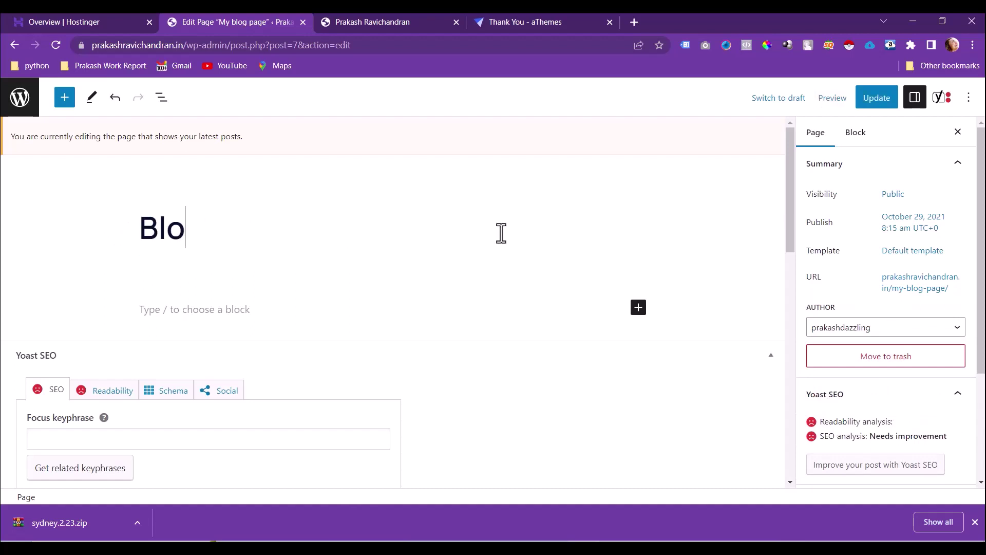
{"action": "left_click", "coordinate": [888, 103]}
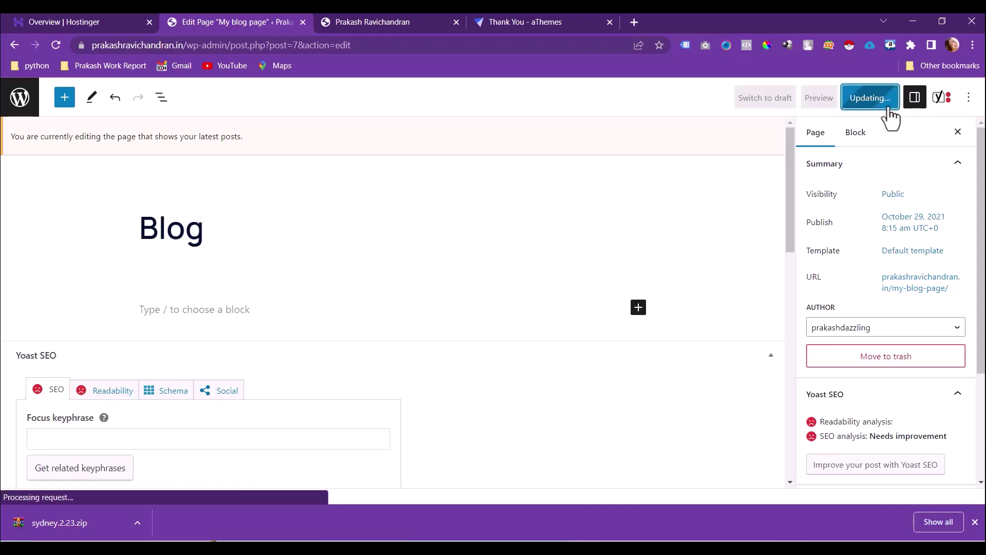
Return to the admin Dashboard by trimming the URL to /wp-admin/
{"action": "left_click_drag", "start_coordinate": [232, 45], "coordinate": [637, 45]}
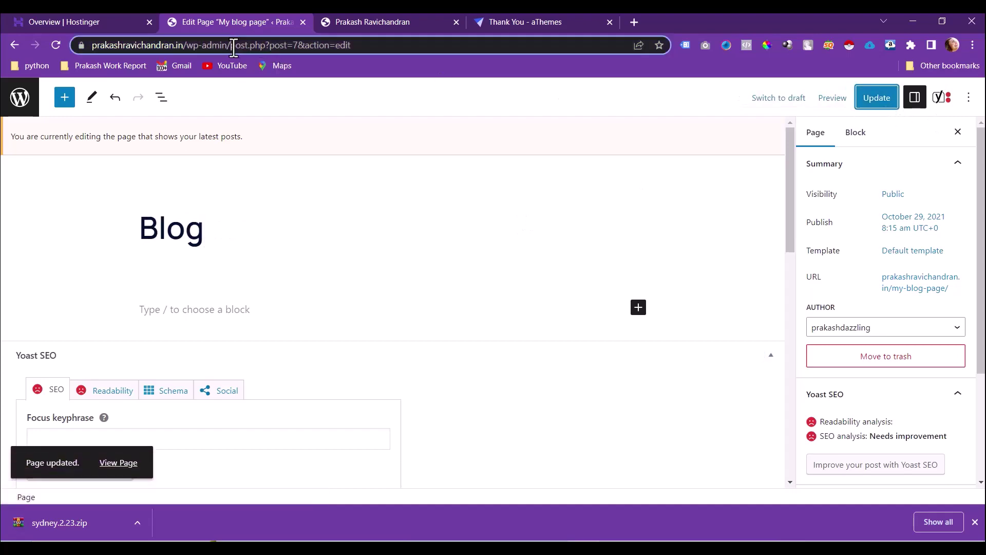
{"action": "key", "text": "BackSpace"}
{"action": "key", "text": "Return"}
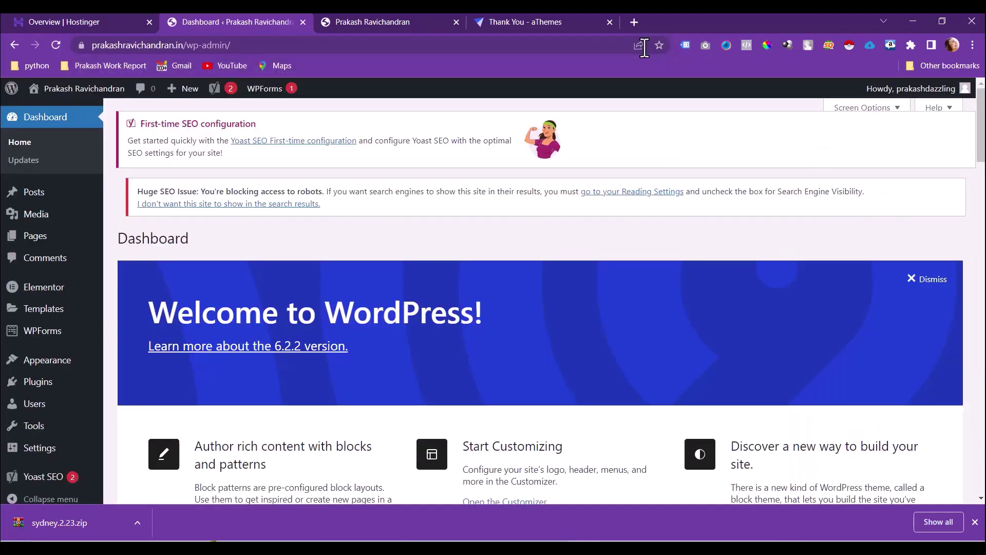
In All Pages, select Sample Page and Portfolio
{"action": "mouse_move", "coordinate": [59, 238]}
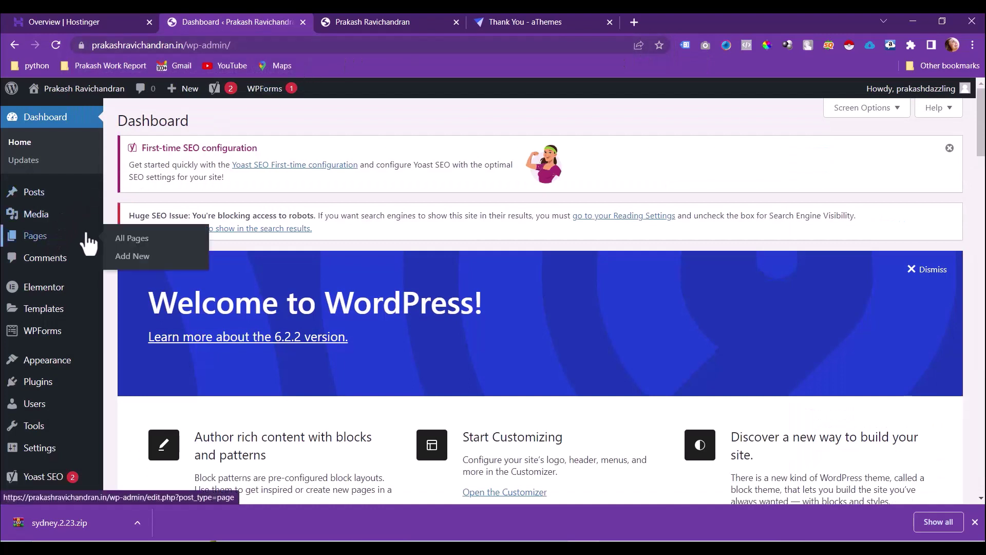
{"action": "left_click", "coordinate": [109, 243]}
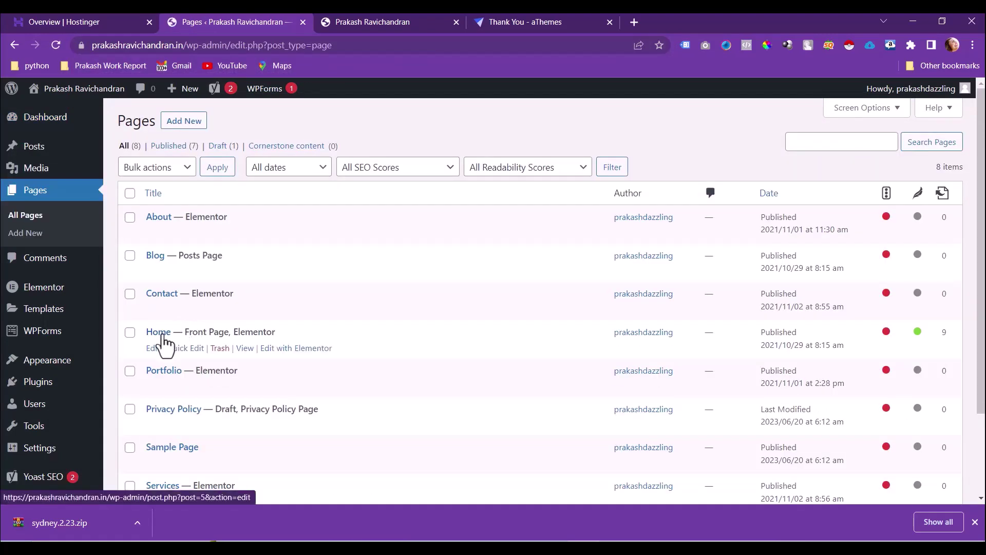
{"action": "scroll", "coordinate": [164, 343], "scroll_direction": "down", "scroll_amount": 2}
{"action": "left_click", "coordinate": [130, 386]}
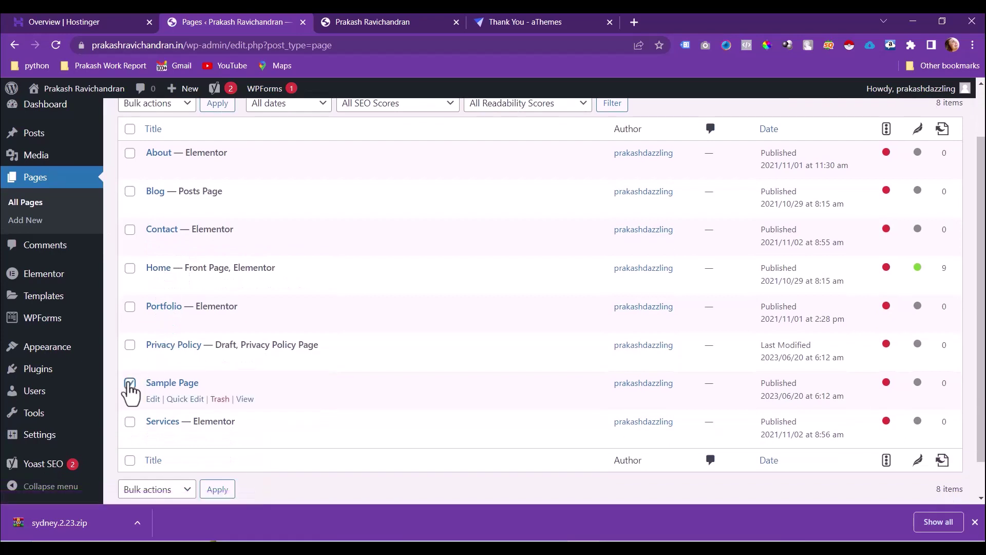
{"action": "left_click", "coordinate": [130, 307]}
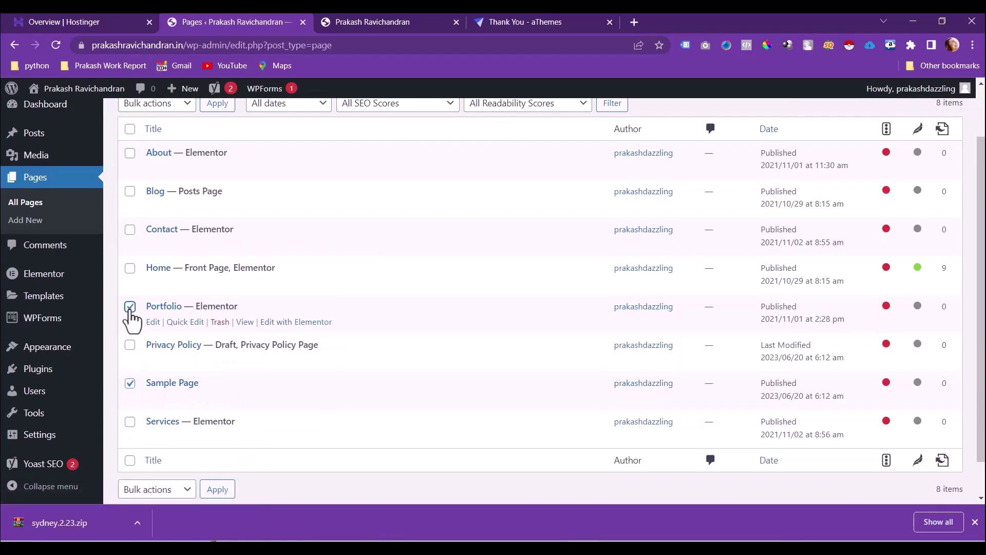
Apply the Move to Trash bulk action to the two selected pages
{"action": "left_click", "coordinate": [141, 107]}
{"action": "left_click", "coordinate": [133, 151]}
{"action": "left_click", "coordinate": [215, 110]}
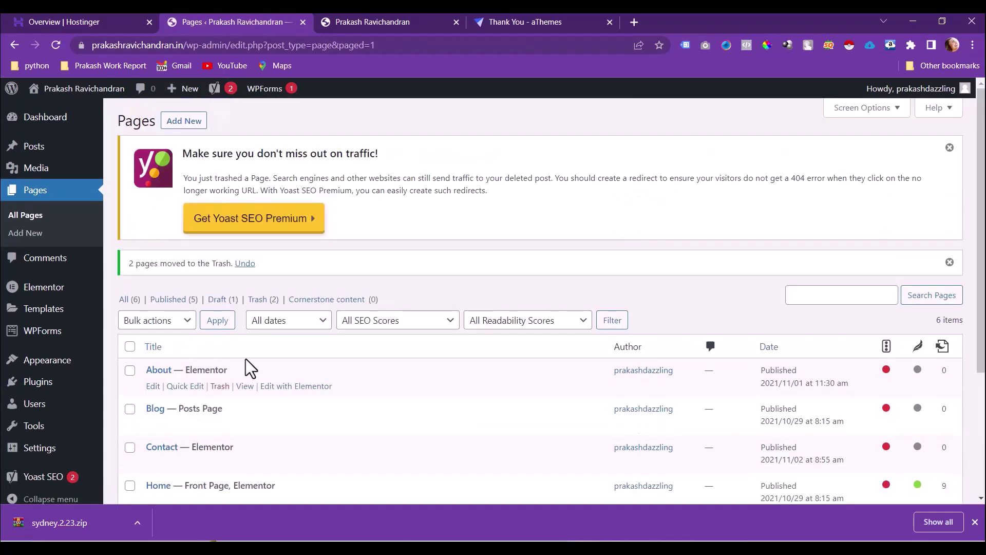
{"action": "scroll", "coordinate": [245, 360], "scroll_direction": "down", "scroll_amount": 2}
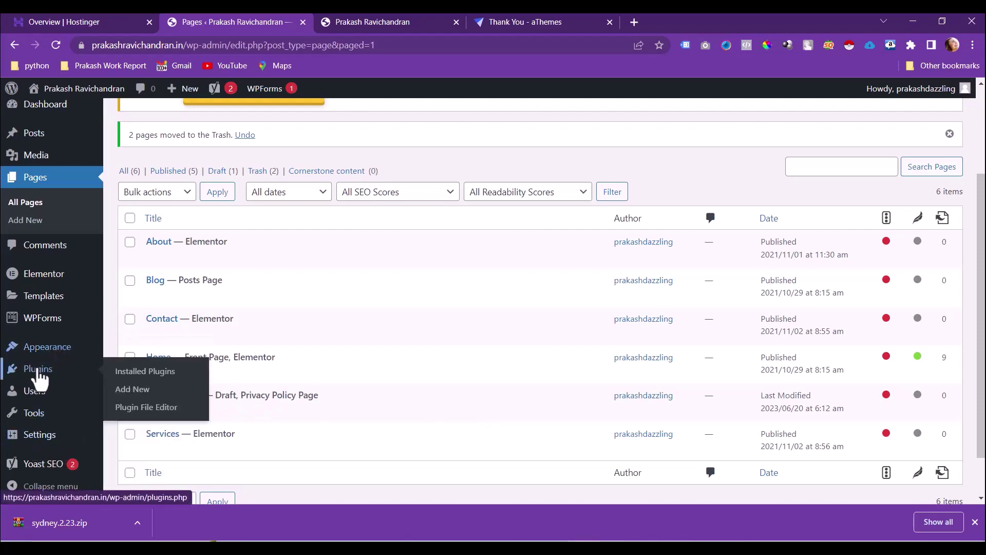
{"action": "mouse_move", "coordinate": [34, 416]}
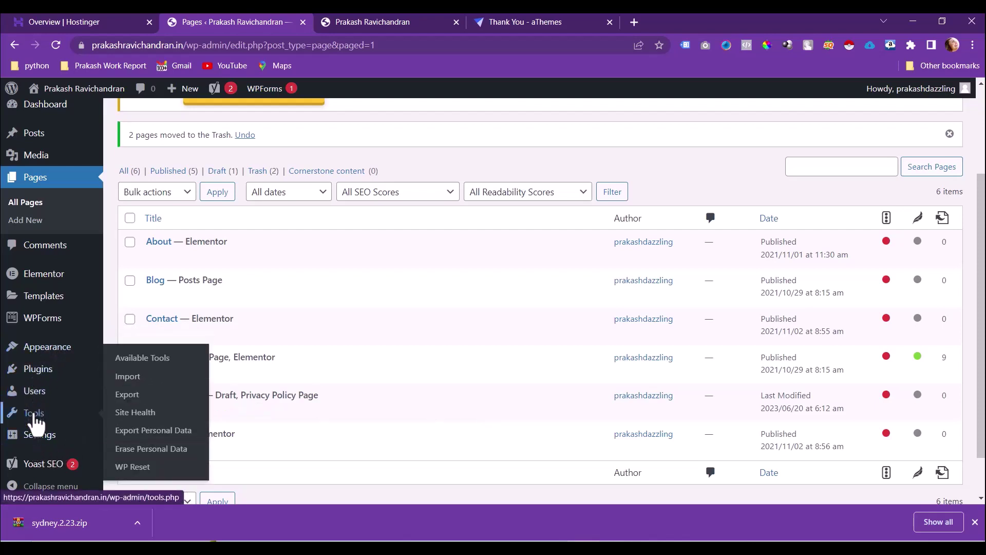
{"action": "mouse_move", "coordinate": [46, 379]}
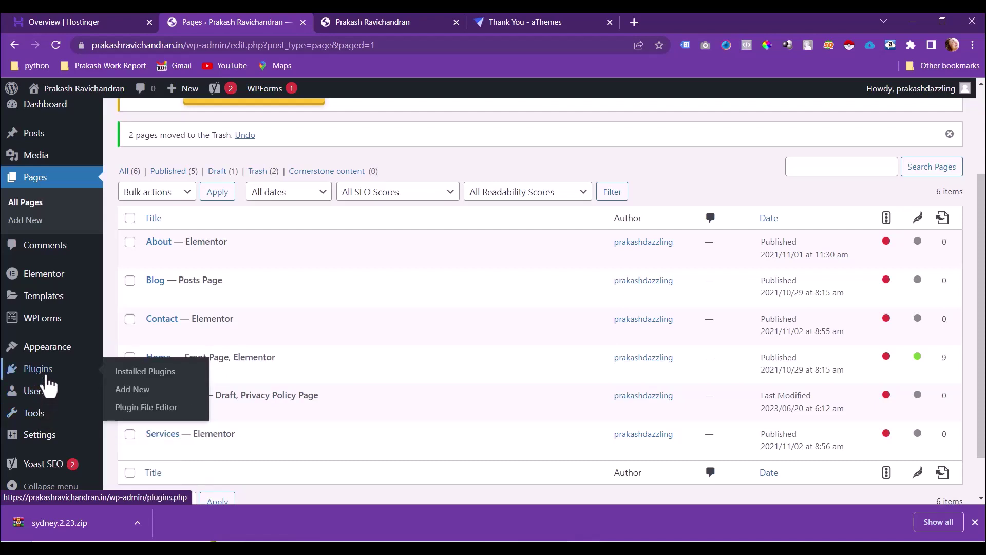
{"action": "mouse_move", "coordinate": [39, 442]}
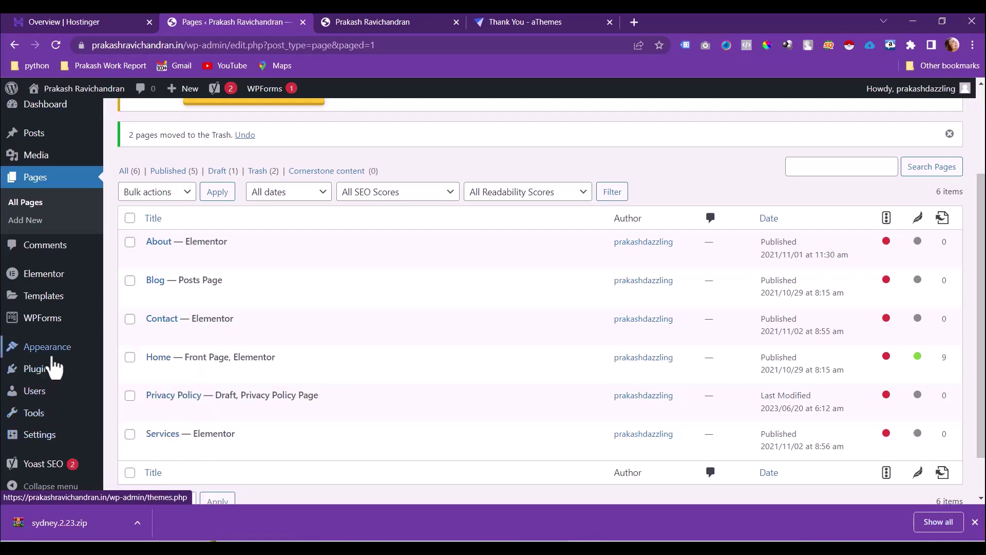
{"action": "mouse_move", "coordinate": [52, 359]}
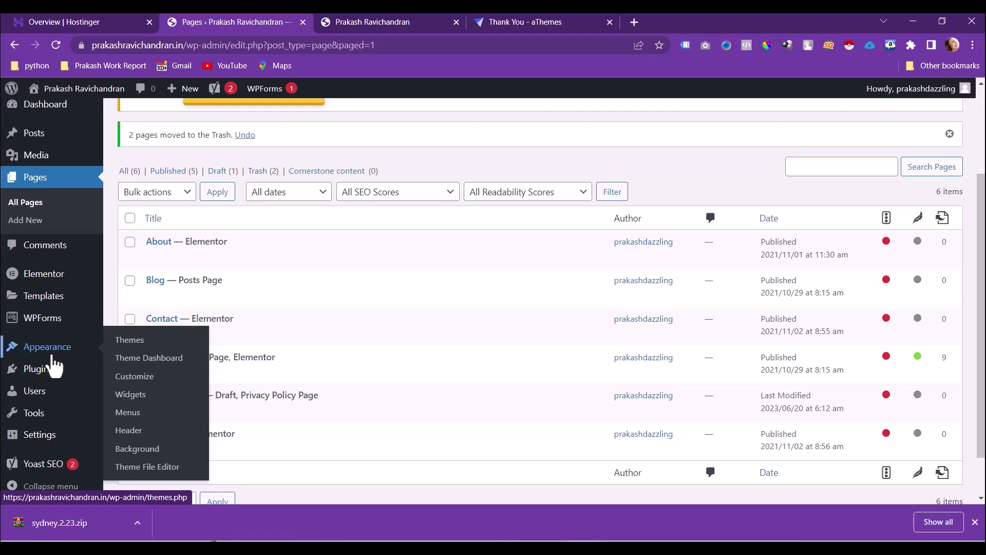
Load the Main menu in the Menus editor and compare it with the live site's menu
{"action": "left_click", "coordinate": [128, 412]}
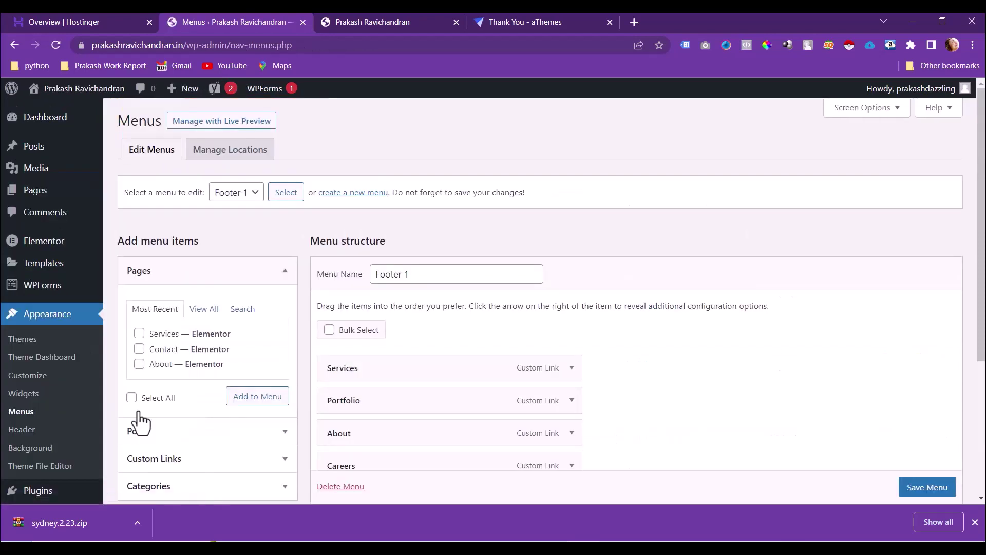
{"action": "left_click", "coordinate": [251, 192]}
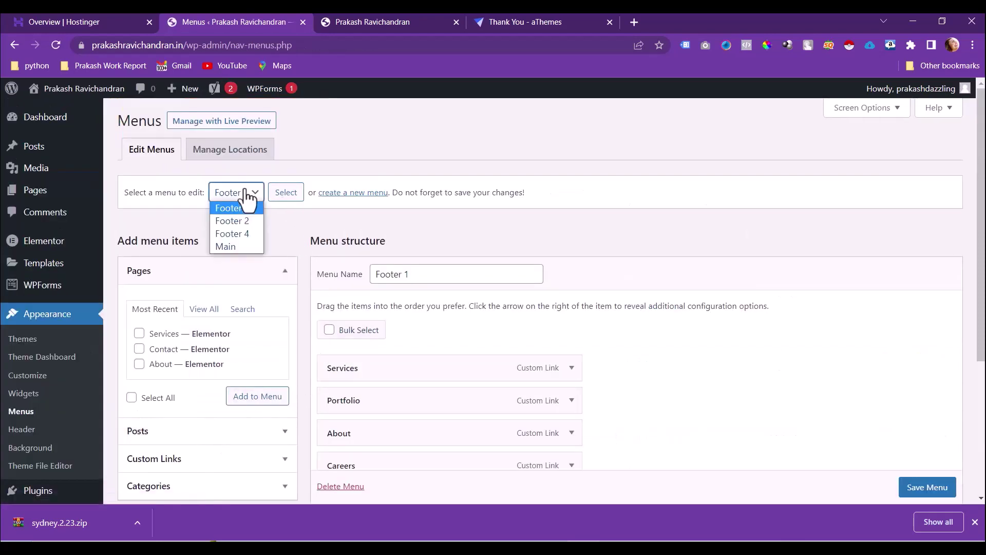
{"action": "left_click", "coordinate": [215, 247]}
{"action": "left_click", "coordinate": [286, 193]}
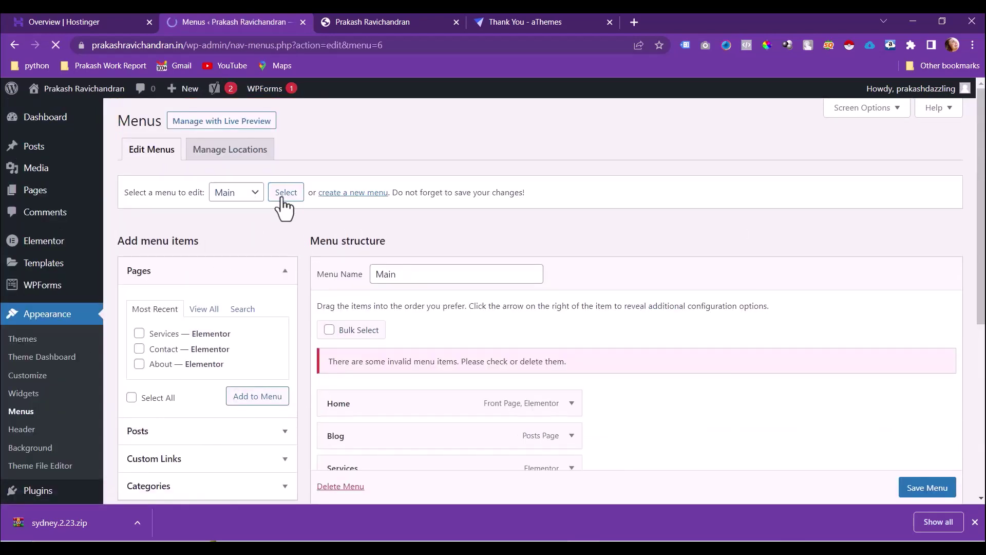
{"action": "scroll", "coordinate": [452, 311], "scroll_direction": "down", "scroll_amount": 5}
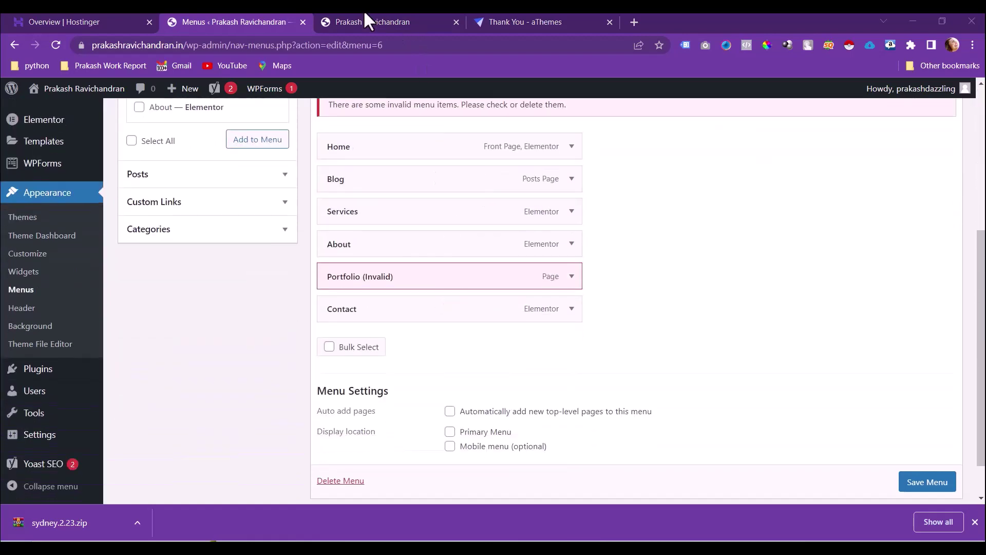
{"action": "left_click", "coordinate": [360, 20]}
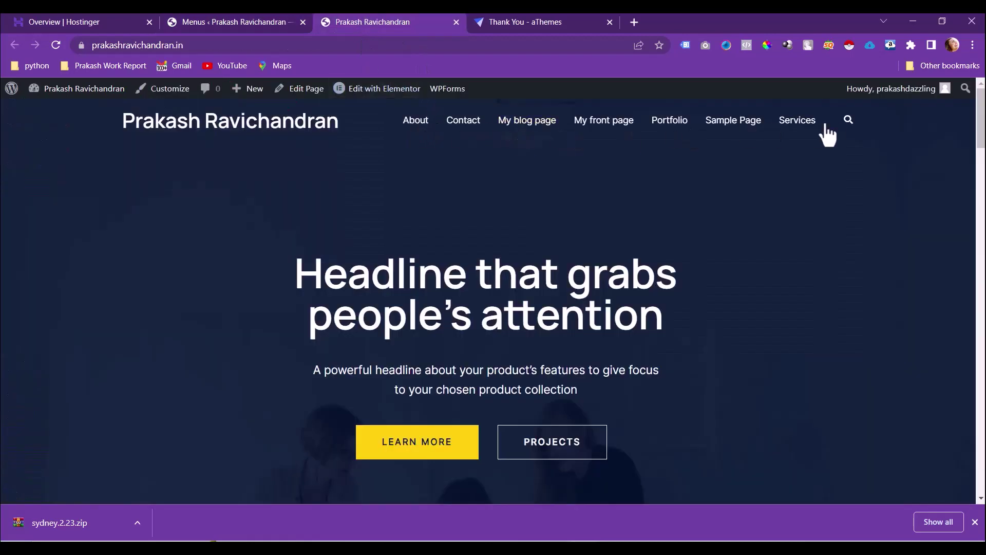
{"action": "left_click", "coordinate": [230, 22]}
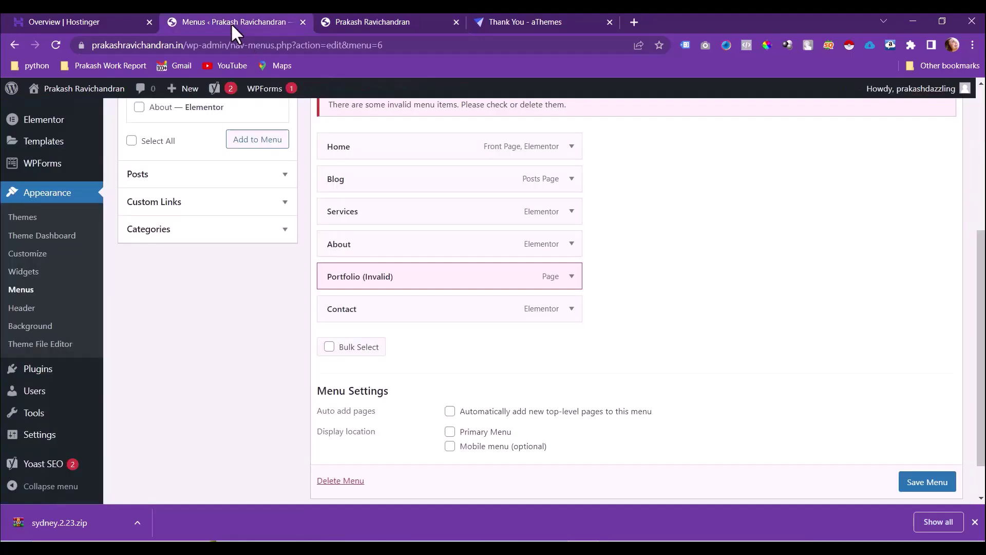
Remove the invalid Portfolio item from the Main menu
{"action": "scroll", "coordinate": [414, 319], "scroll_direction": "up", "scroll_amount": 1}
{"action": "left_click", "coordinate": [572, 406]}
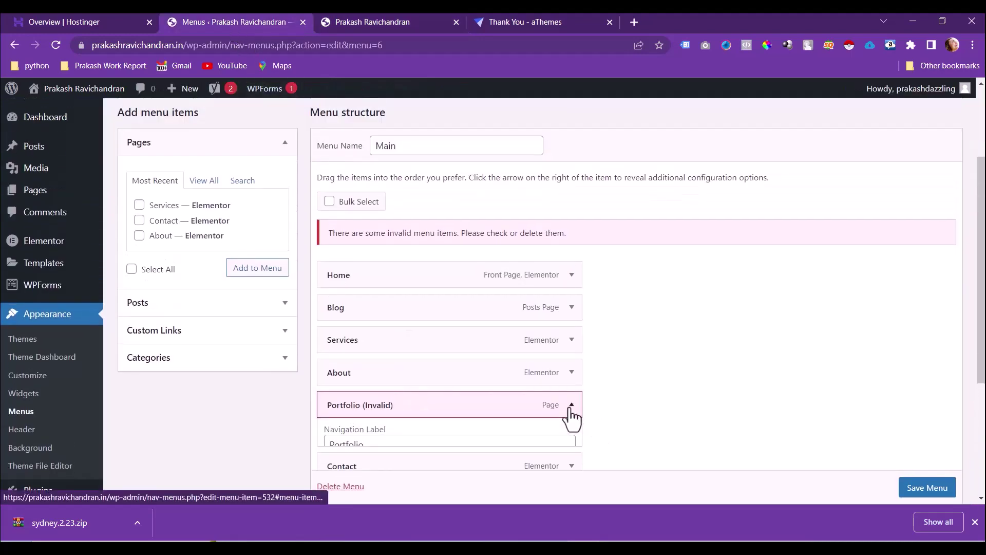
{"action": "scroll", "coordinate": [566, 409], "scroll_direction": "down", "scroll_amount": 4}
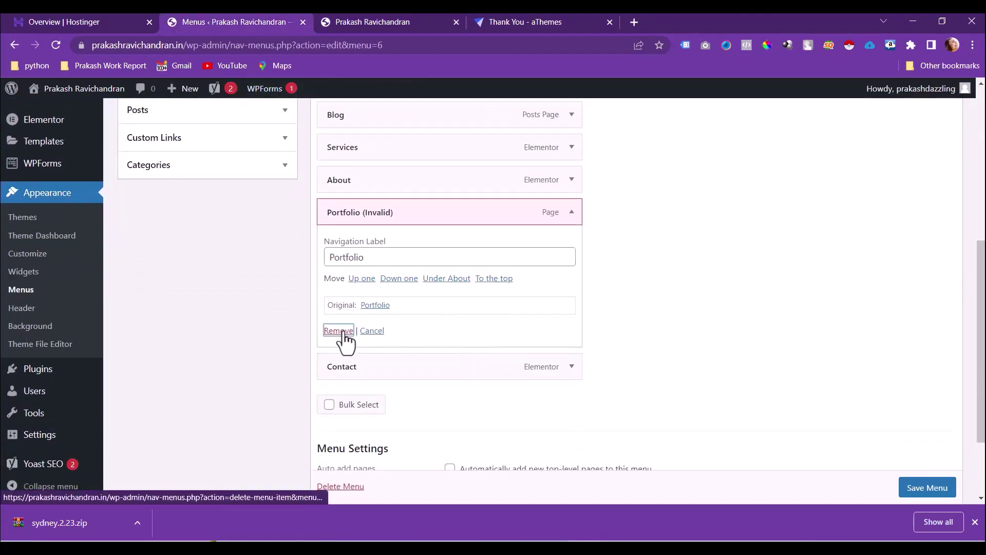
{"action": "left_click", "coordinate": [338, 336]}
Move About directly under Home, assign the menu to Primary Menu, and save it
{"action": "left_click_drag", "start_coordinate": [348, 296], "coordinate": [376, 294]}
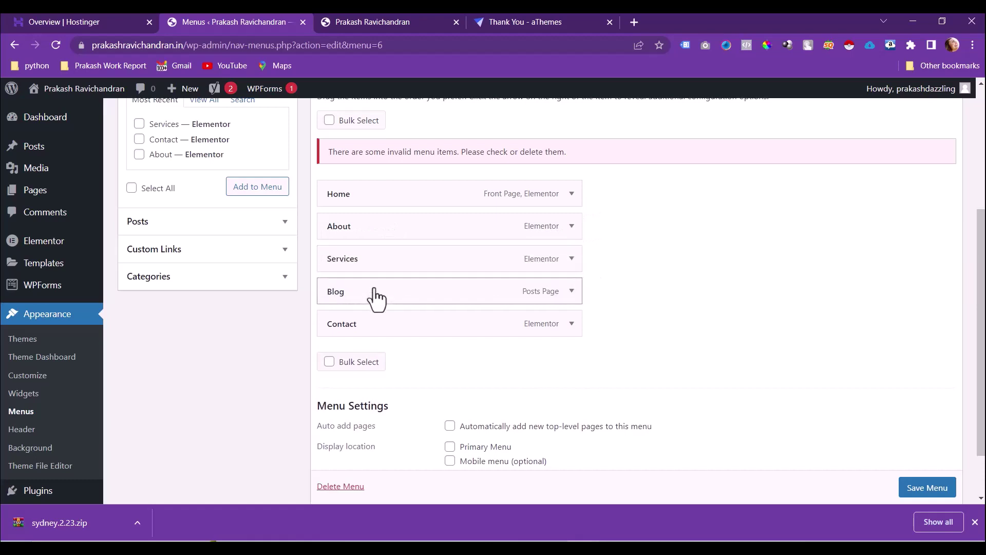
{"action": "left_click", "coordinate": [450, 446]}
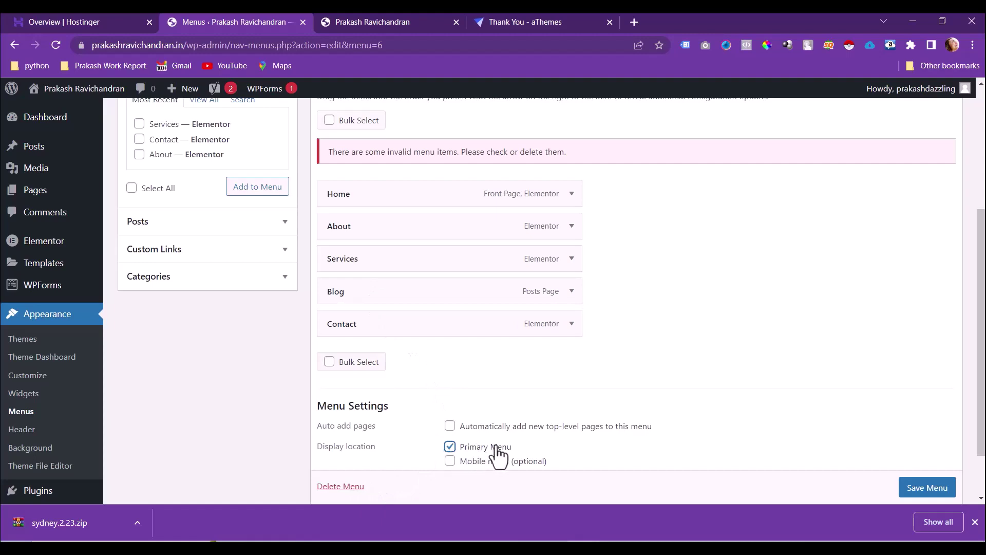
{"action": "scroll", "coordinate": [931, 494], "scroll_direction": "down", "scroll_amount": 1}
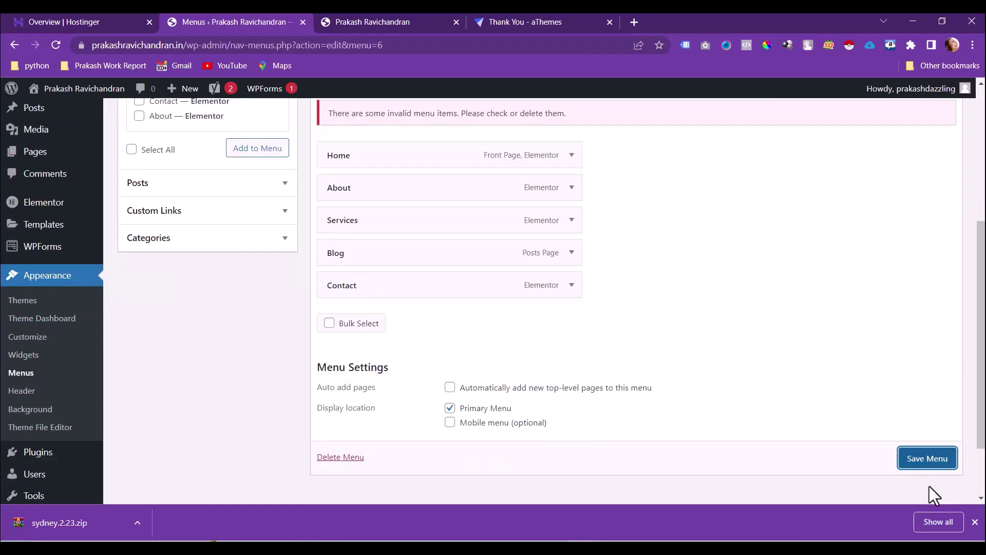
{"action": "left_click", "coordinate": [934, 459]}
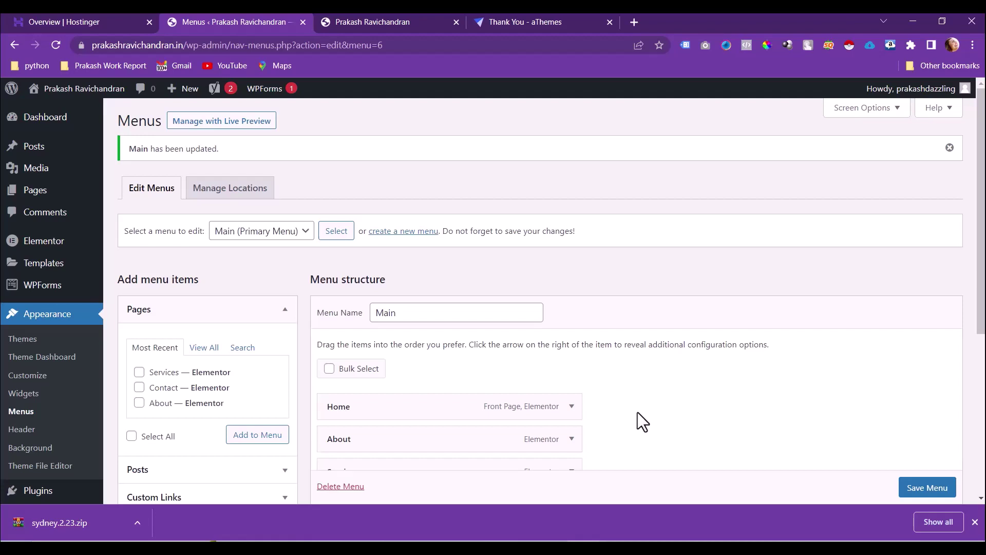
Refresh the live homepage to confirm the Home, About, Services, Blog, Contact menu, then return to admin
{"action": "left_click", "coordinate": [363, 20]}
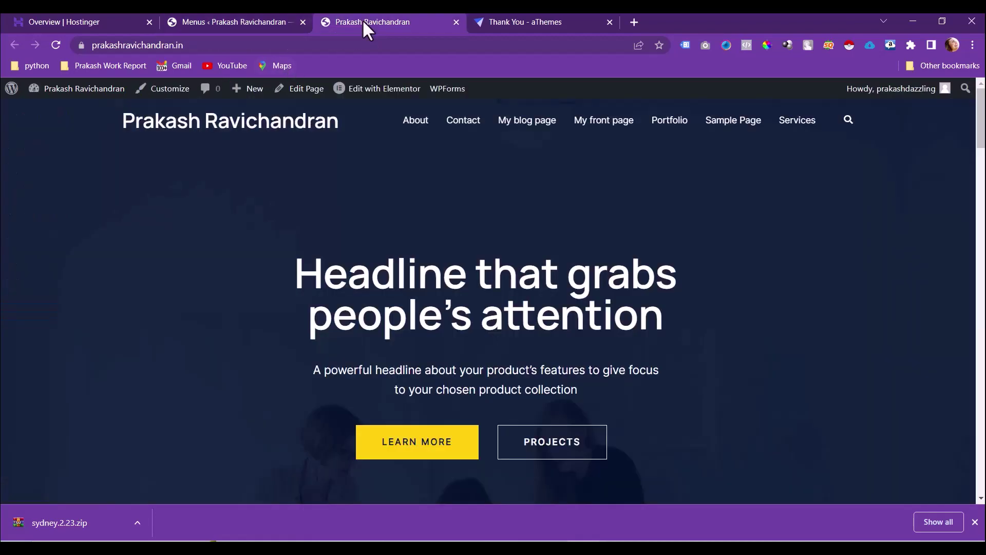
{"action": "left_click", "coordinate": [54, 44]}
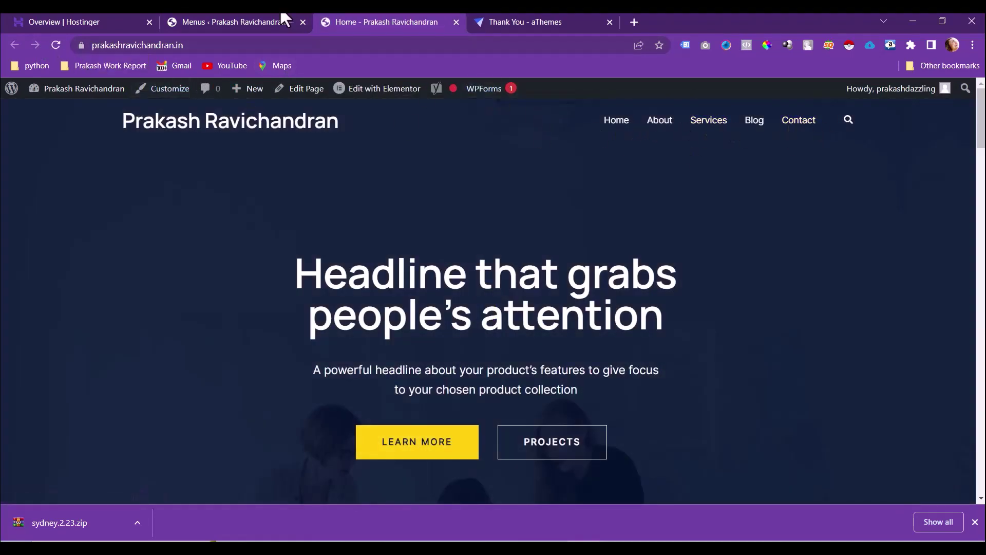
{"action": "left_click", "coordinate": [231, 22]}
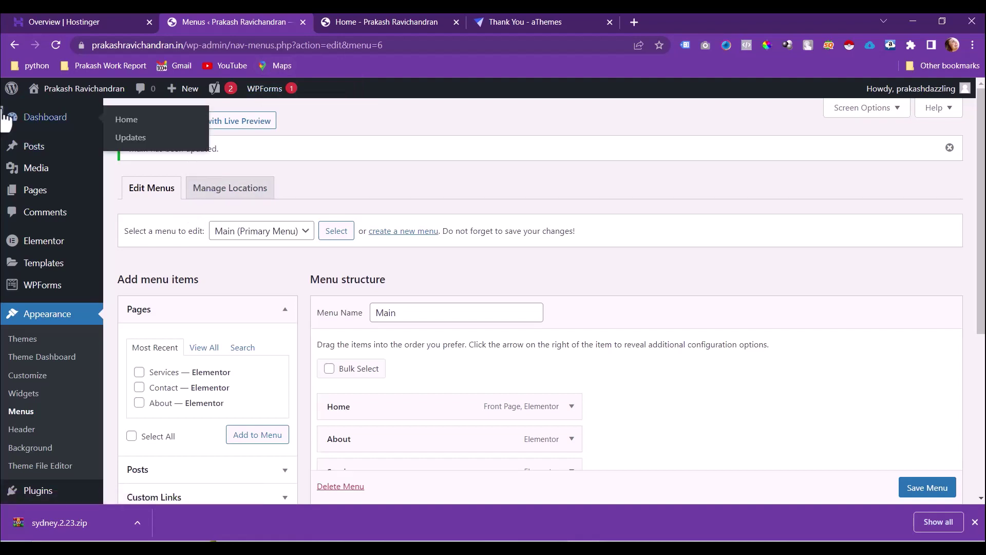
{"action": "mouse_move", "coordinate": [30, 250]}
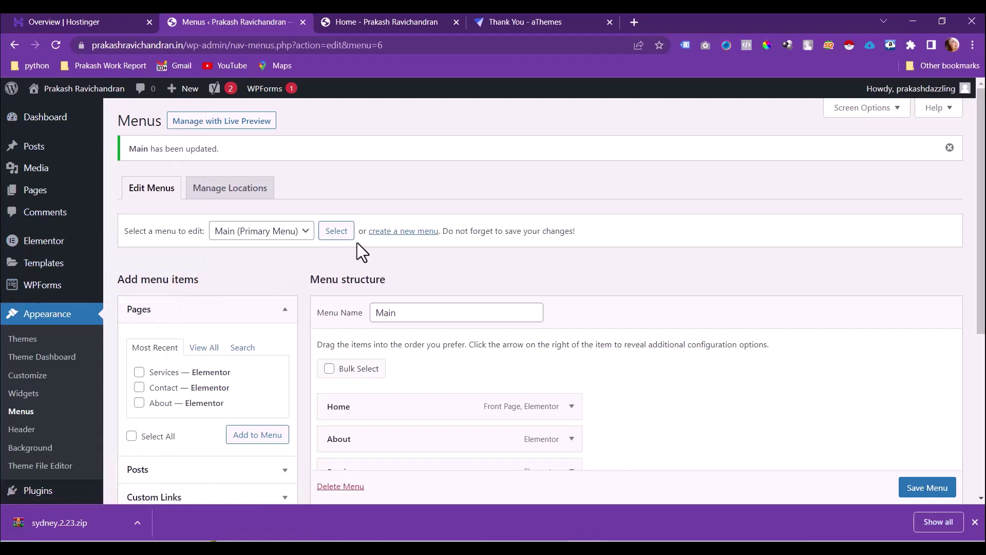
Edit the Home page from All Pages and place the cursor in its Yoast SEO title field
{"action": "mouse_move", "coordinate": [39, 191]}
{"action": "left_click", "coordinate": [157, 194]}
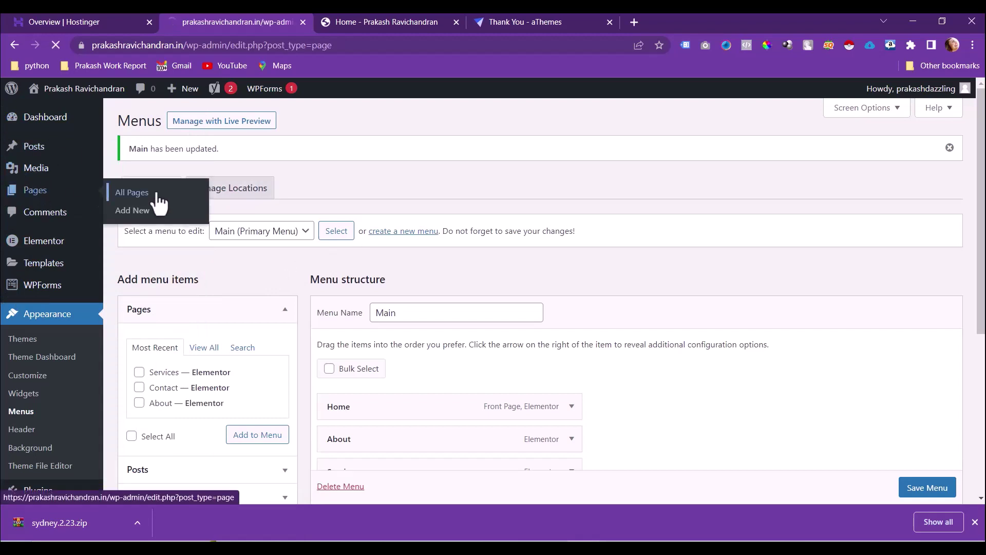
{"action": "mouse_move", "coordinate": [170, 347]}
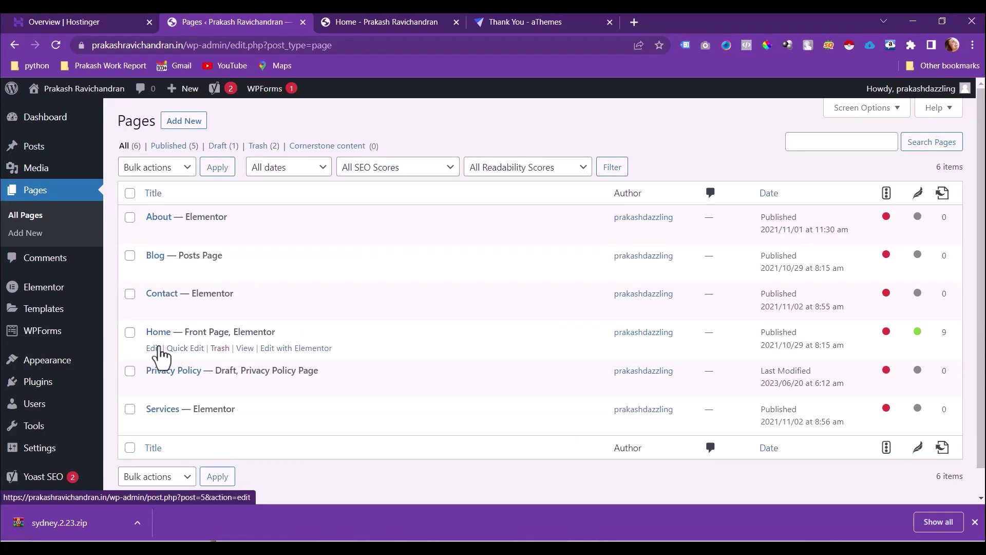
{"action": "left_click", "coordinate": [153, 348]}
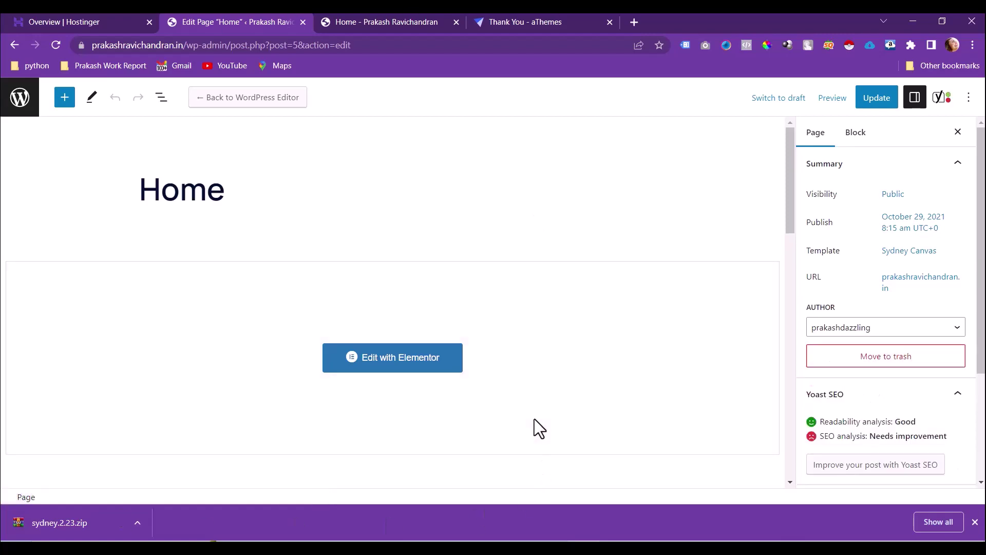
{"action": "scroll", "coordinate": [588, 366], "scroll_direction": "down", "scroll_amount": 10}
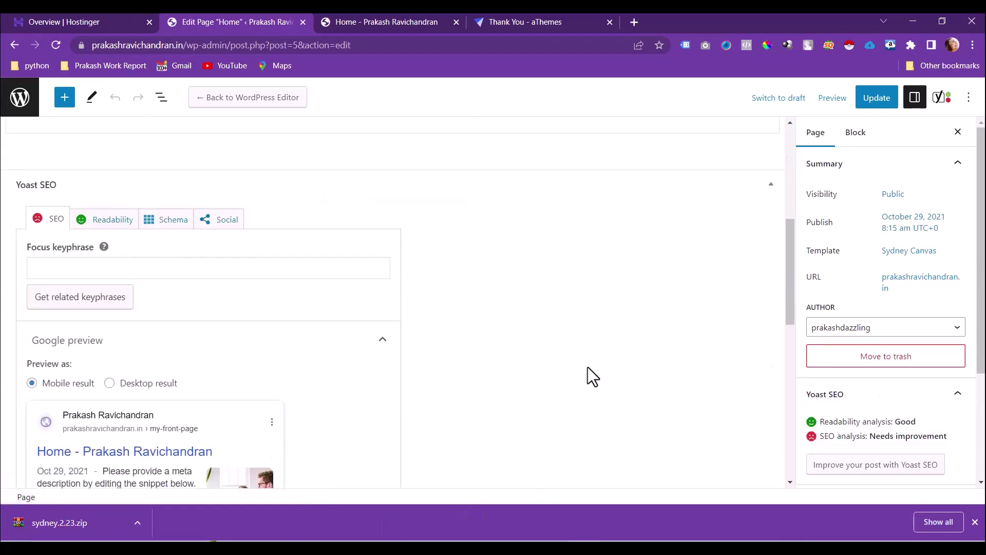
{"action": "left_click", "coordinate": [245, 275]}
Replace the default SEO title variables with the owner's name followed by '- Digital Marketing Expert'
{"action": "left_click_drag", "start_coordinate": [245, 275], "coordinate": [33, 255]}
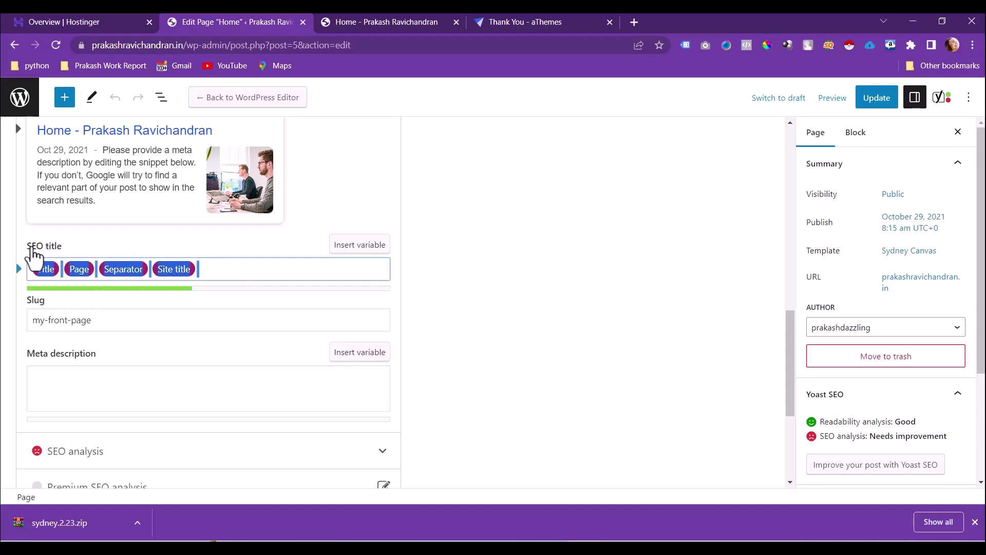
{"action": "key", "text": "BackSpace"}
{"action": "type", "text": "Prakash"}
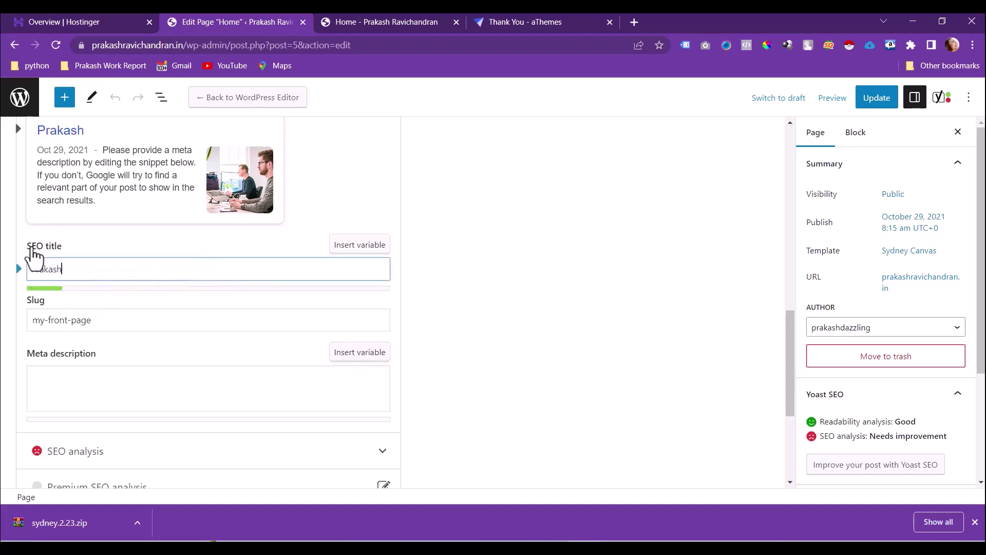
{"action": "type", "text": " Ravichandran"}
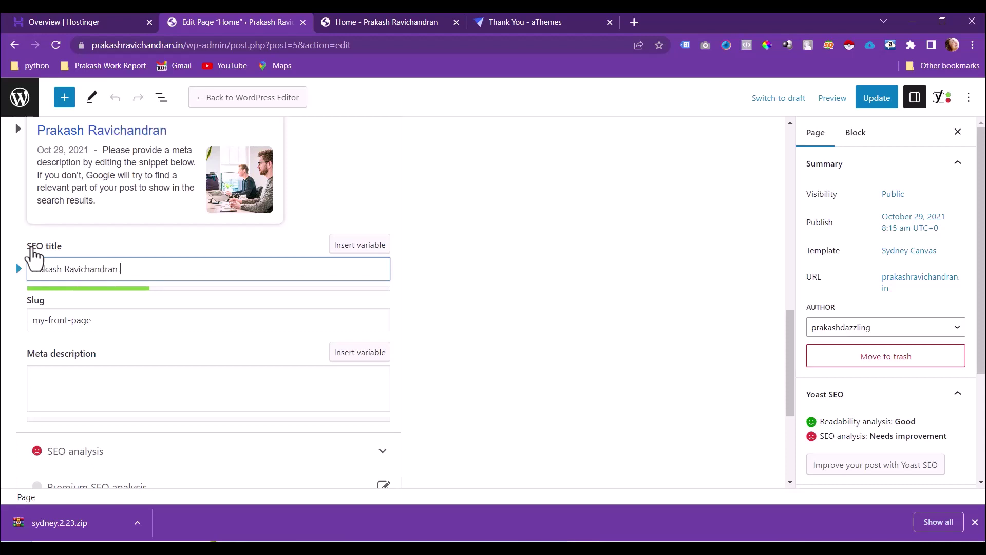
{"action": "key", "text": "BackSpace"}
{"action": "key", "text": "BackSpace"}
{"action": "key", "text": "BackSpace"}
{"action": "key", "text": "BackSpace"}
{"action": "key", "text": "BackSpace"}
{"action": "key", "text": "BackSpace"}
{"action": "key", "text": "BackSpace"}
{"action": "key", "text": "BackSpace"}
{"action": "key", "text": "BackSpace"}
{"action": "key", "text": "BackSpace"}
{"action": "key", "text": "BackSpace"}
{"action": "key", "text": "BackSpace"}
{"action": "key", "text": "BackSpace"}
{"action": "key", "text": "BackSpace"}
{"action": "key", "text": "BackSpace"}
{"action": "key", "text": "BackSpace"}
{"action": "key", "text": "BackSpace"}
{"action": "key", "text": "BackSpace"}
{"action": "key", "text": "BackSpace"}
{"action": "key", "text": "BackSpace"}
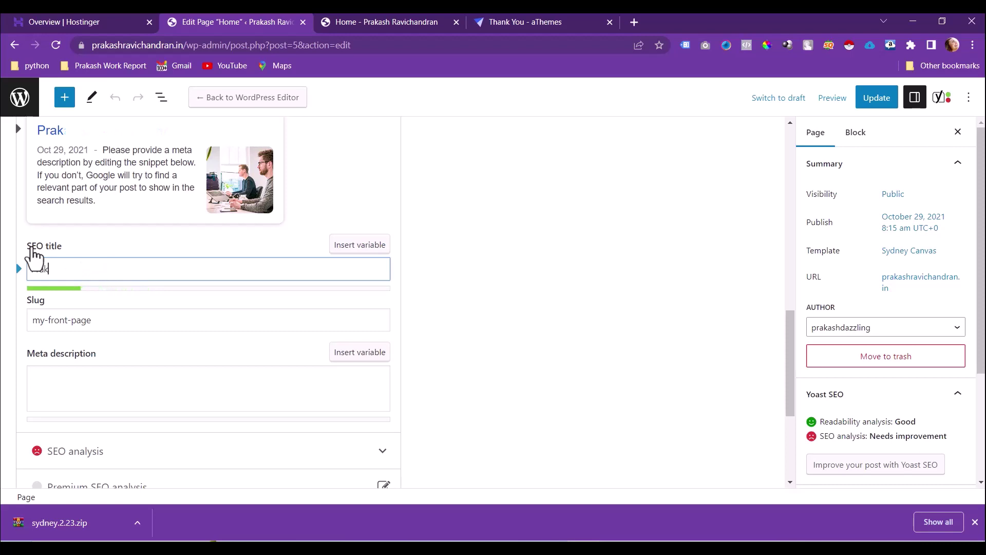
{"action": "type", "text": "Prakash Ravichandran - Digital Marketing "}
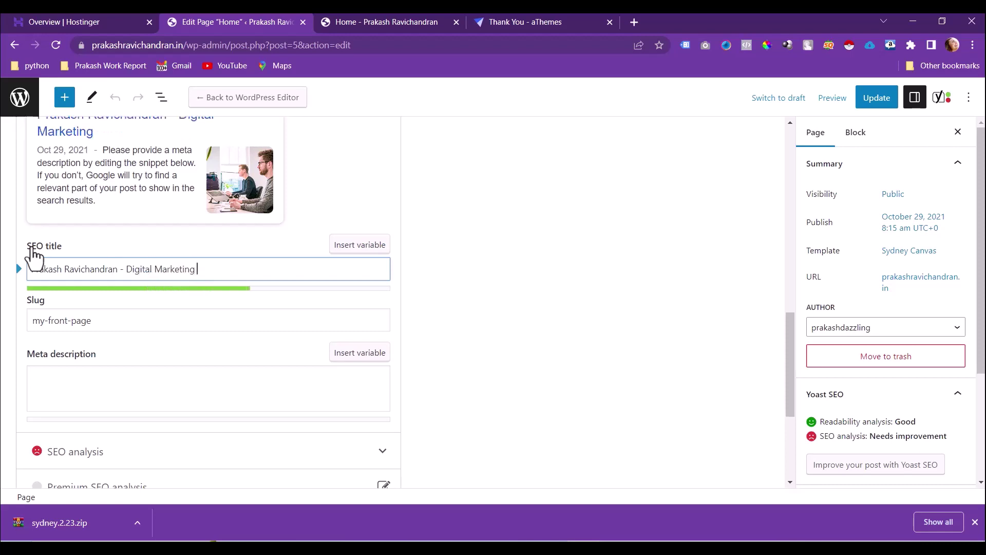
{"action": "type", "text": "Expert"}
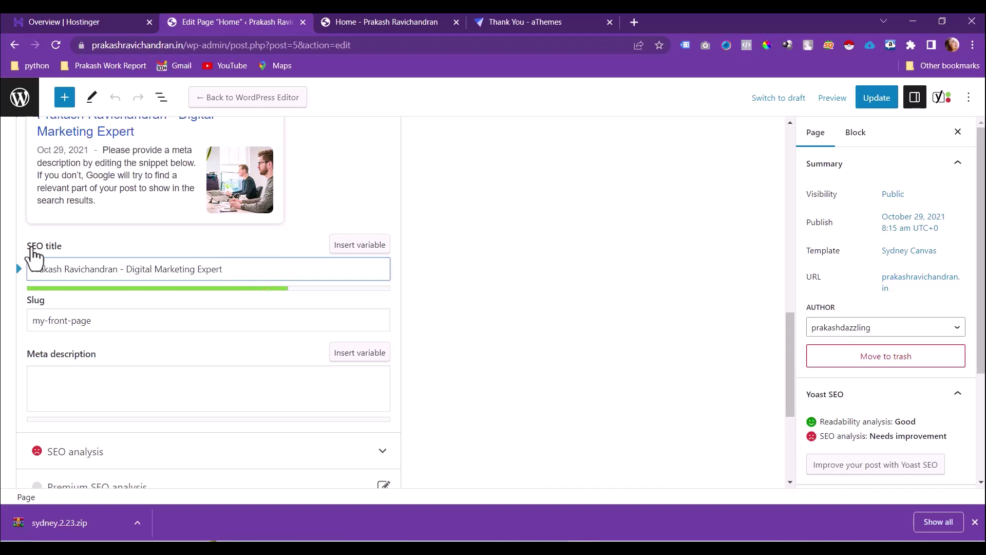
Append '| Training | Services' to the Home page's SEO title
{"action": "left_click", "coordinate": [77, 400]}
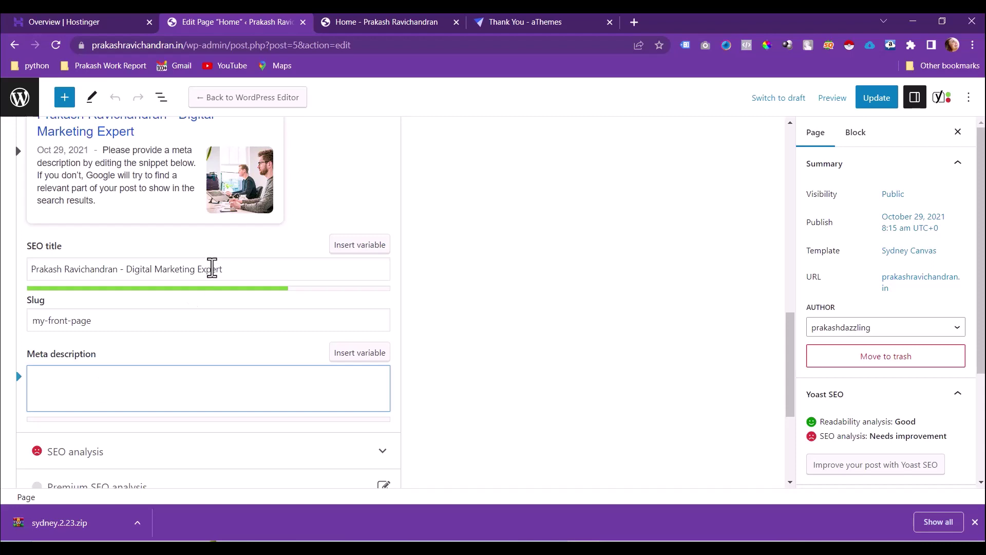
{"action": "left_click", "coordinate": [228, 268]}
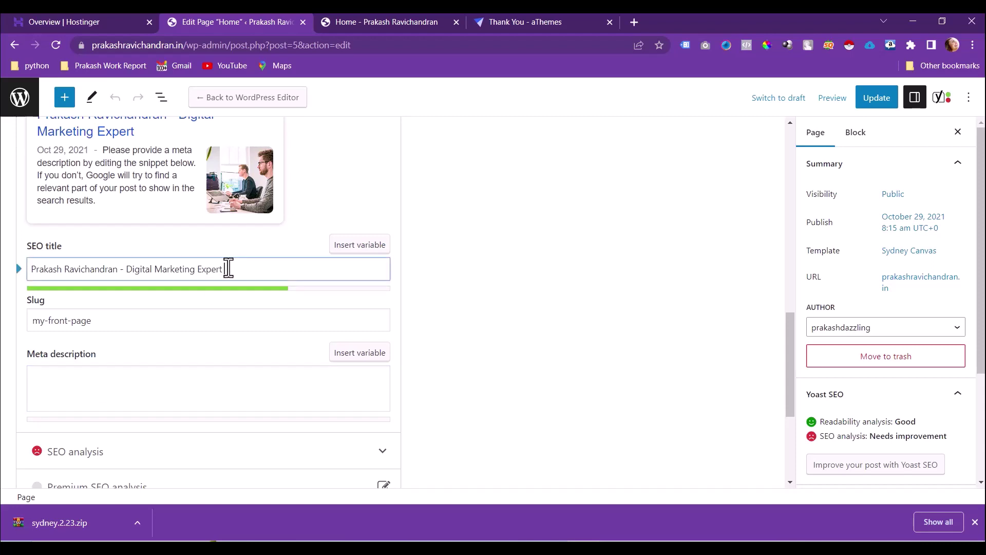
{"action": "type", "text": "| Trainging"}
{"action": "key", "text": "BackSpace"}
{"action": "key", "text": "BackSpace"}
{"action": "key", "text": "BackSpace"}
{"action": "key", "text": "BackSpace"}
{"action": "key", "text": "BackSpace"}
{"action": "key", "text": "BackSpace"}
{"action": "key", "text": "BackSpace"}
{"action": "key", "text": "BackSpace"}
{"action": "key", "text": "BackSpace"}
{"action": "type", "text": "Training"}
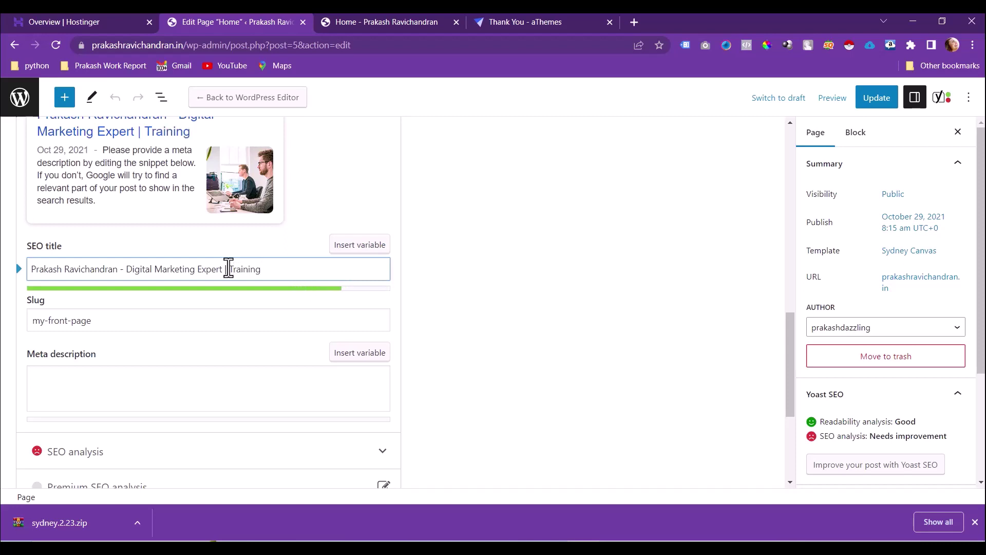
{"action": "type", "text": " | Services"}
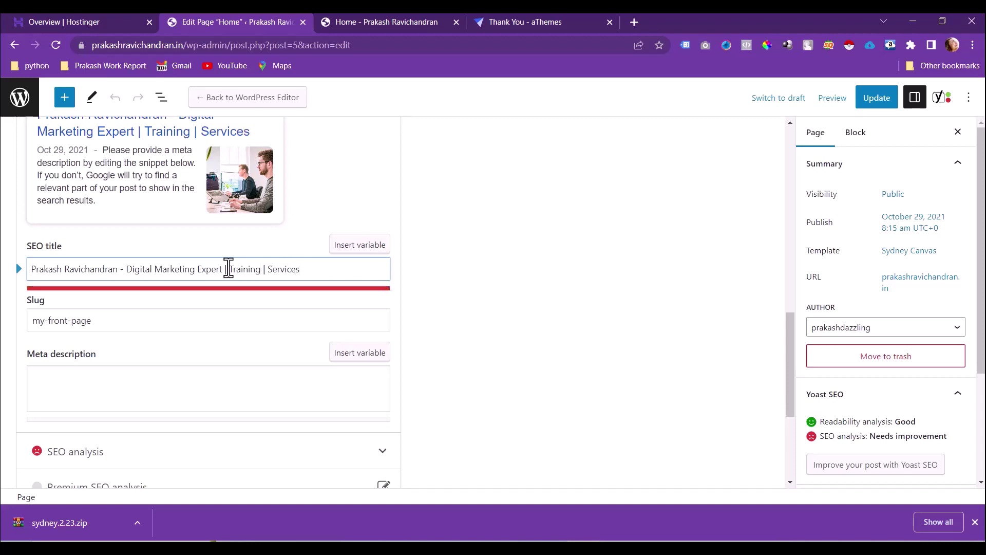
{"action": "left_click", "coordinate": [94, 389]}
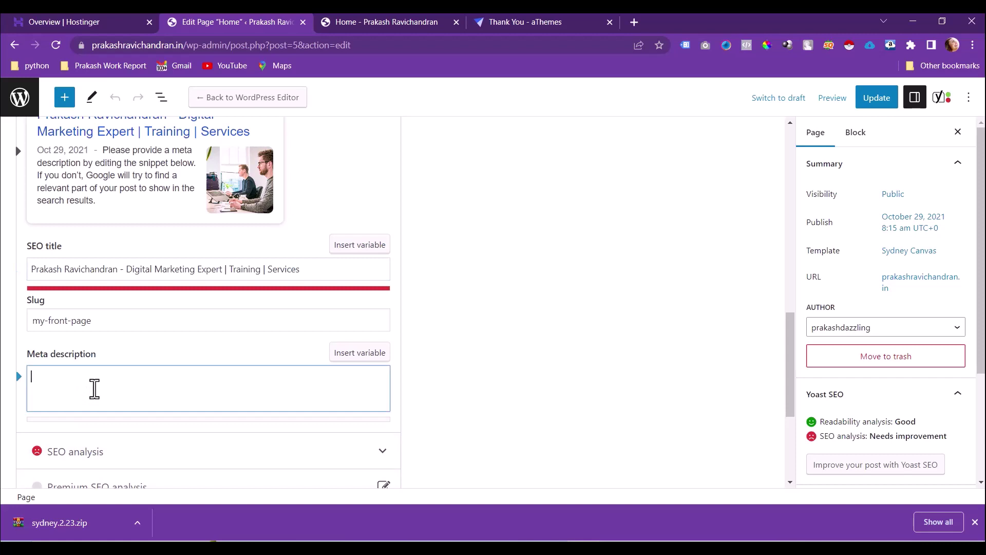
Update the Home page, then load the Dashboard at /wp-admin/
{"action": "left_click", "coordinate": [877, 99]}
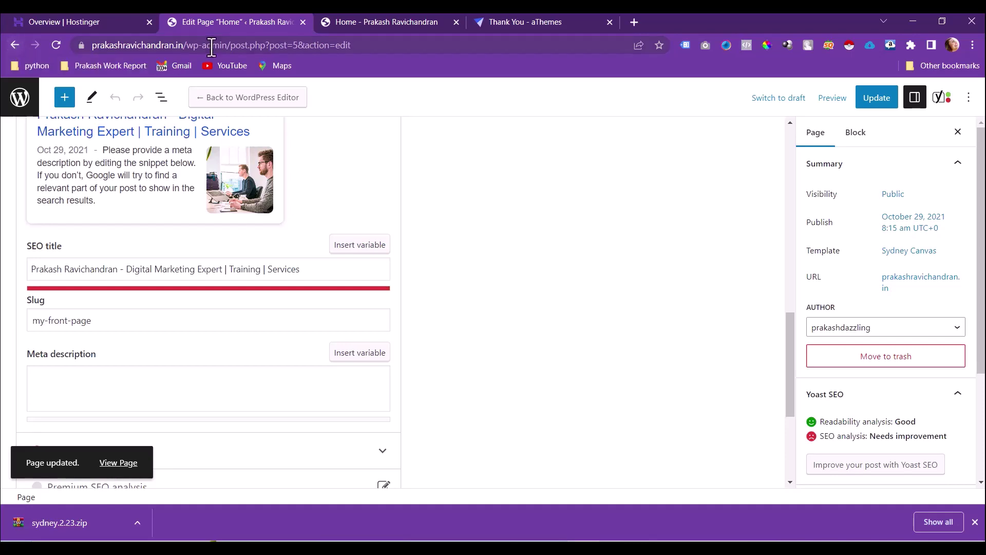
{"action": "left_click_drag", "start_coordinate": [236, 45], "coordinate": [576, 57]}
{"action": "key", "text": "BackSpace"}
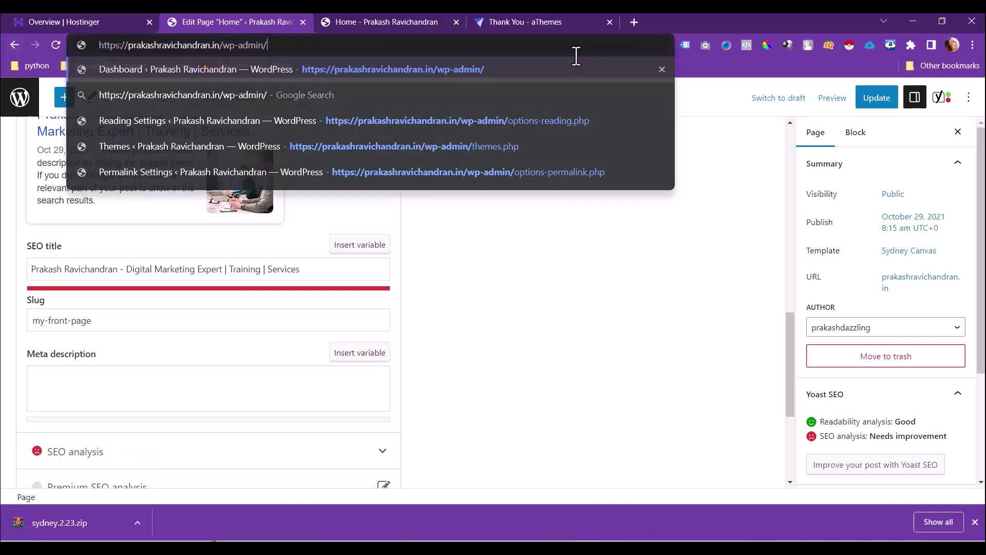
{"action": "key", "text": "Return"}
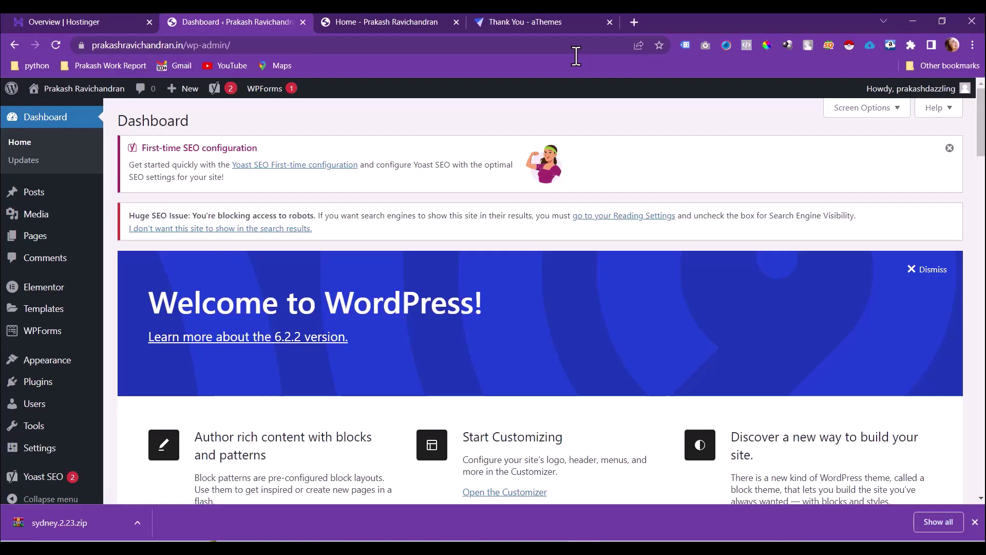